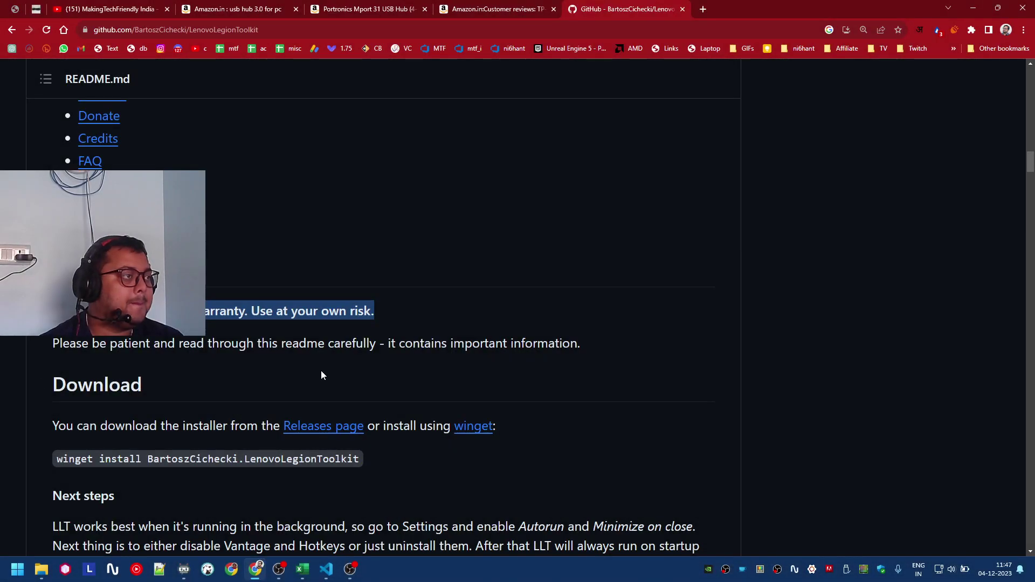
- Highlight the Lenovo Legion Toolkit heading and the no-warranty disclaimer in the README
{"action": "scroll", "coordinate": [321, 371], "scroll_direction": "up", "scroll_amount": 20}
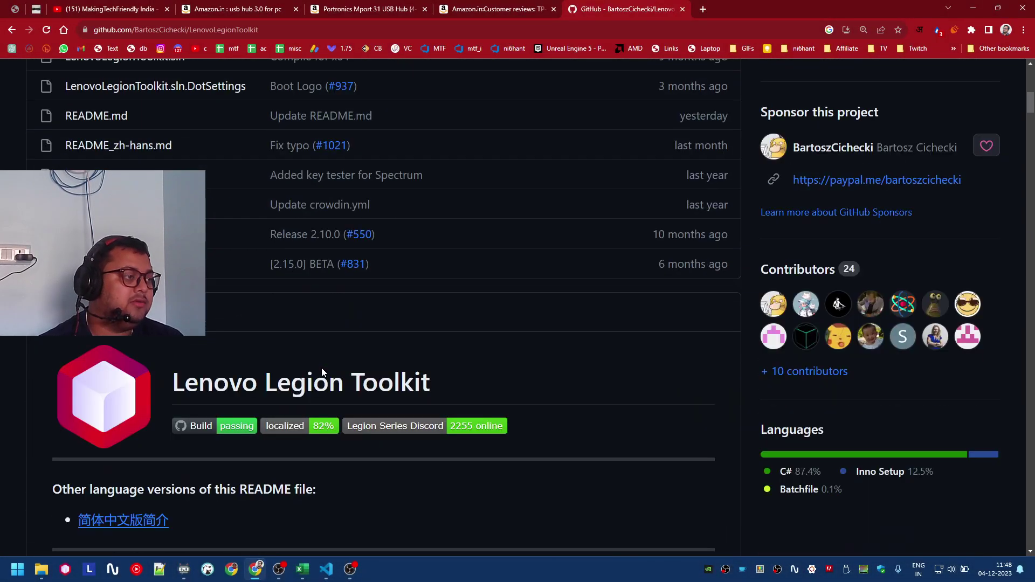
{"action": "left_click_drag", "start_coordinate": [434, 384], "coordinate": [162, 383]}
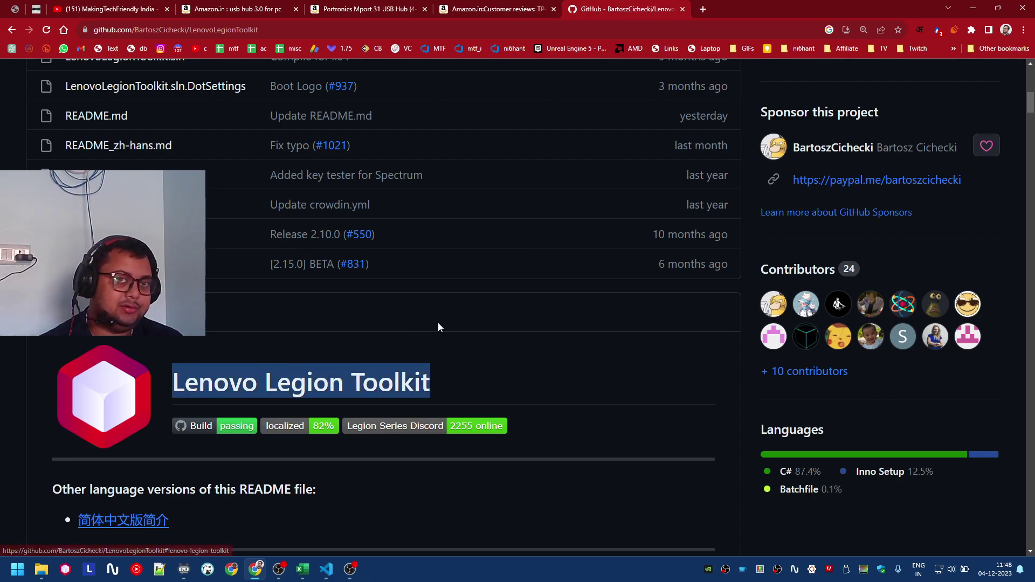
{"action": "scroll", "coordinate": [441, 318], "scroll_direction": "down", "scroll_amount": 12}
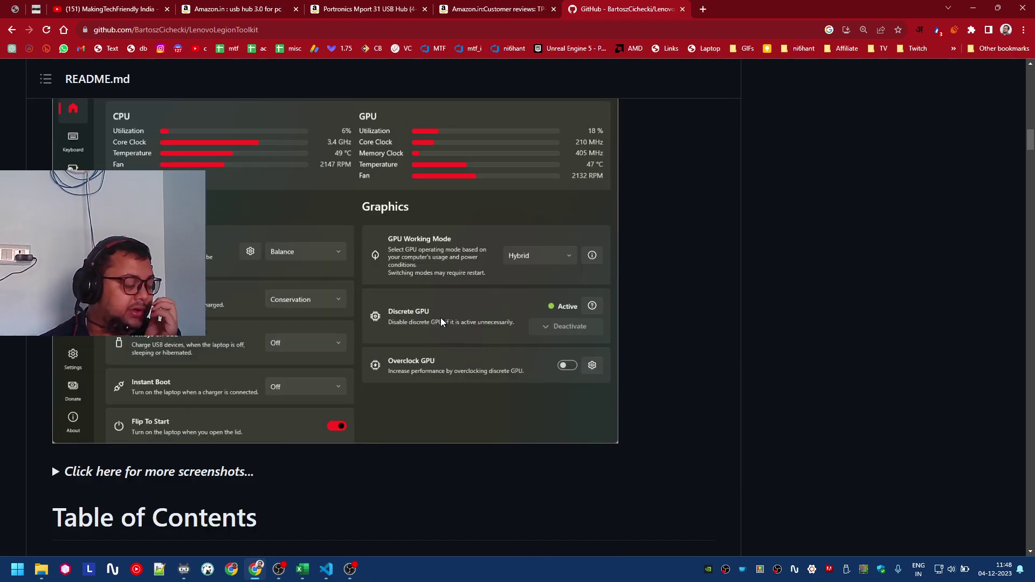
{"action": "scroll", "coordinate": [441, 318], "scroll_direction": "down", "scroll_amount": 13}
{"action": "scroll", "coordinate": [438, 301], "scroll_direction": "up", "scroll_amount": 1}
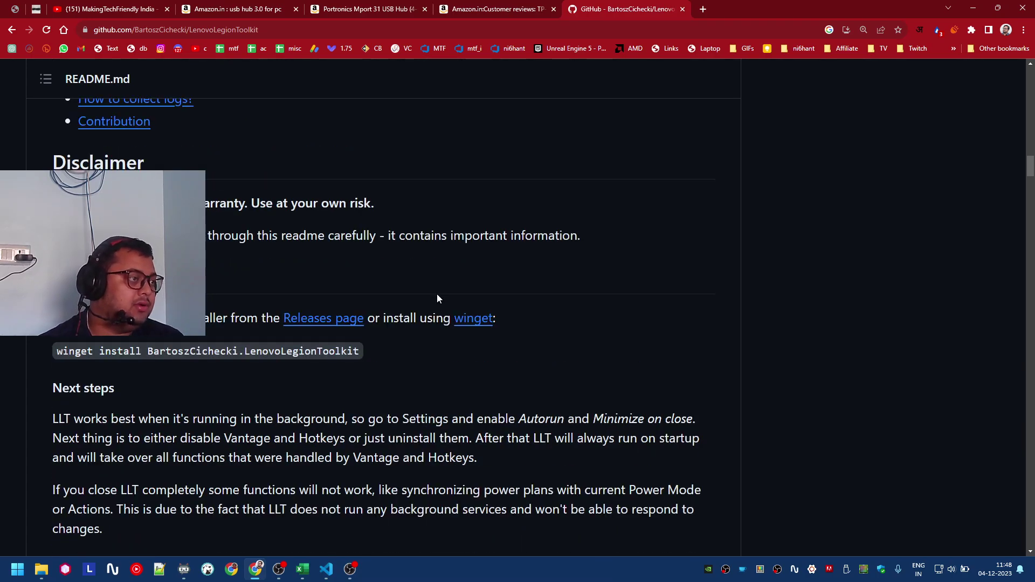
{"action": "left_click_drag", "start_coordinate": [422, 205], "coordinate": [81, 205]}
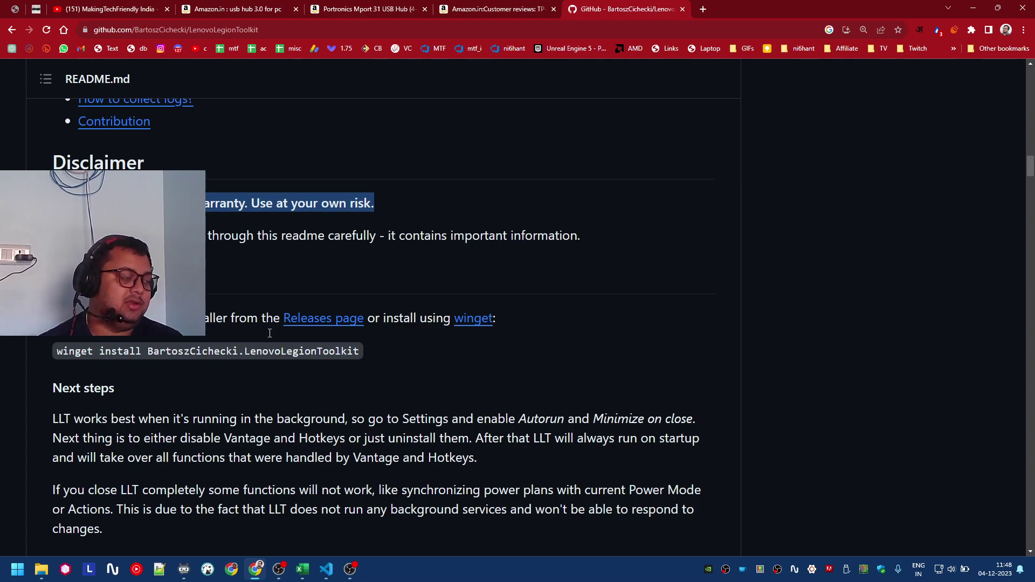
- Scroll through the Releases page, then return to the README
{"action": "scroll", "coordinate": [345, 356], "scroll_direction": "up", "scroll_amount": 12}
{"action": "scroll", "coordinate": [339, 353], "scroll_direction": "up", "scroll_amount": 10}
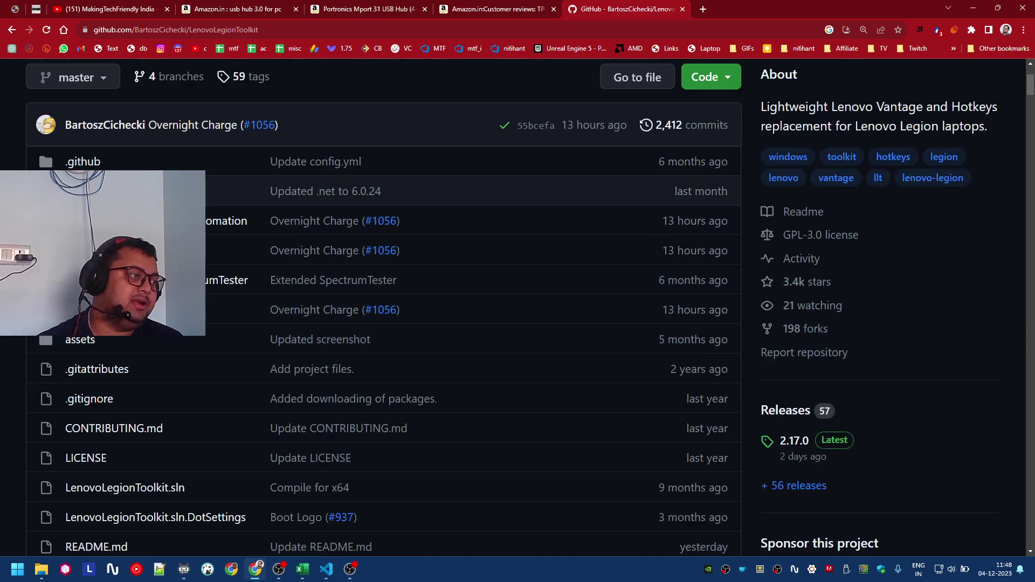
{"action": "scroll", "coordinate": [233, 328], "scroll_direction": "down", "scroll_amount": 15}
{"action": "scroll", "coordinate": [233, 331], "scroll_direction": "down", "scroll_amount": 12}
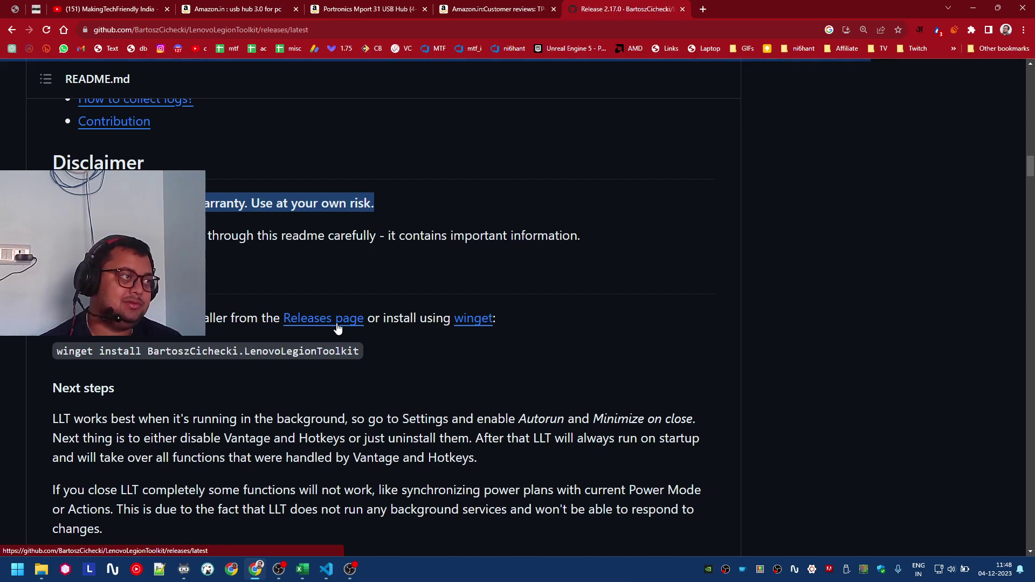
{"action": "scroll", "coordinate": [337, 323], "scroll_direction": "down", "scroll_amount": 3}
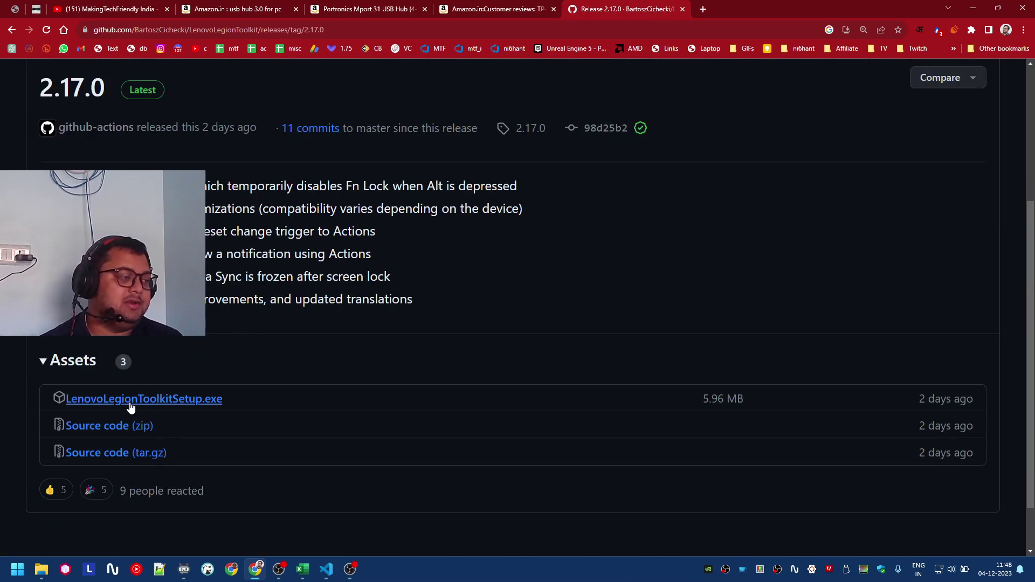
{"action": "key", "text": "alt+Left"}
- Open LenovoLegionLinux and the download section in background tabs, moving the new tab to the end
{"action": "scroll", "coordinate": [335, 403], "scroll_direction": "up", "scroll_amount": 10}
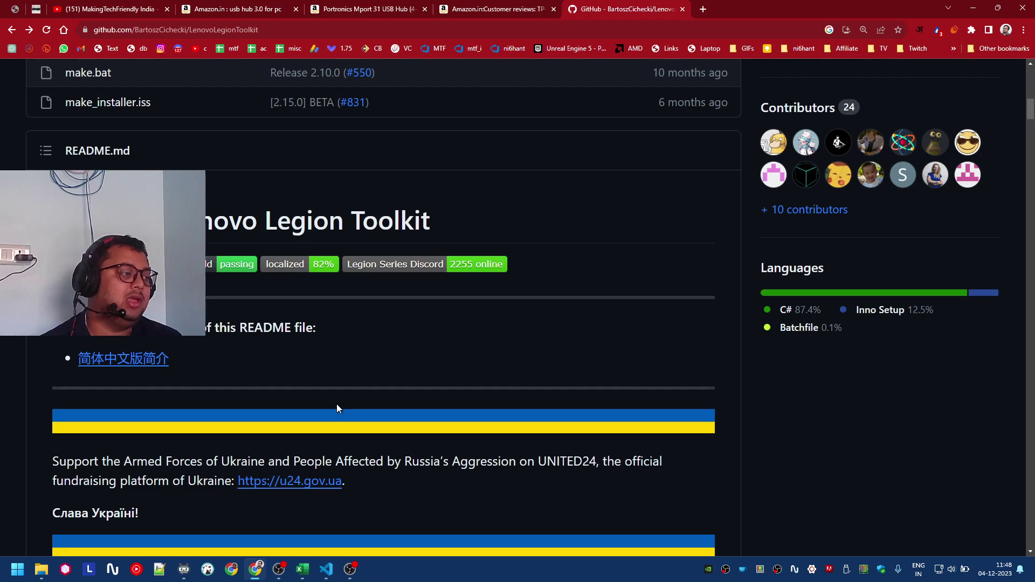
{"action": "scroll", "coordinate": [337, 404], "scroll_direction": "up", "scroll_amount": 2}
{"action": "scroll", "coordinate": [336, 403], "scroll_direction": "down", "scroll_amount": 8}
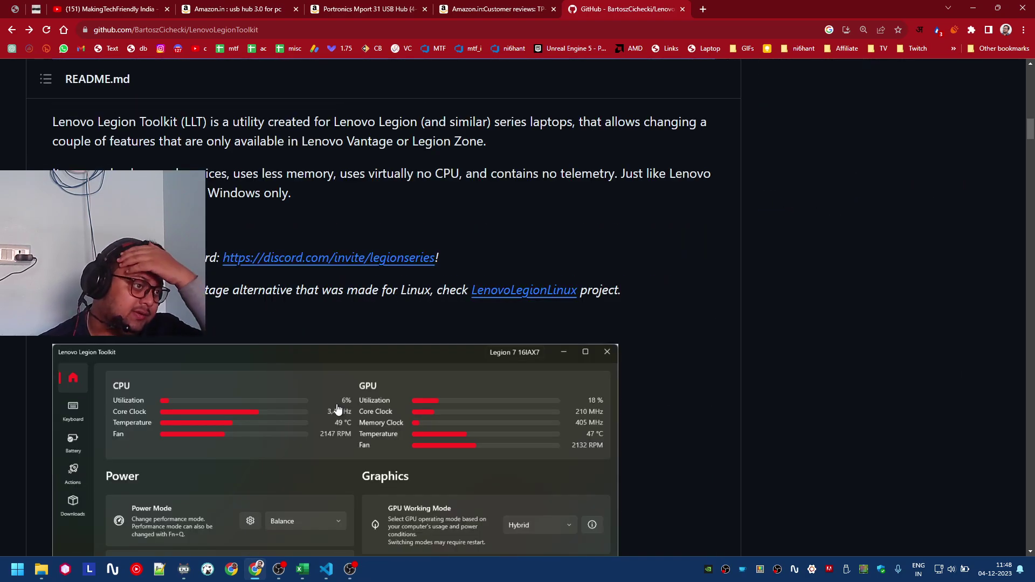
{"action": "middle_click", "coordinate": [515, 296]}
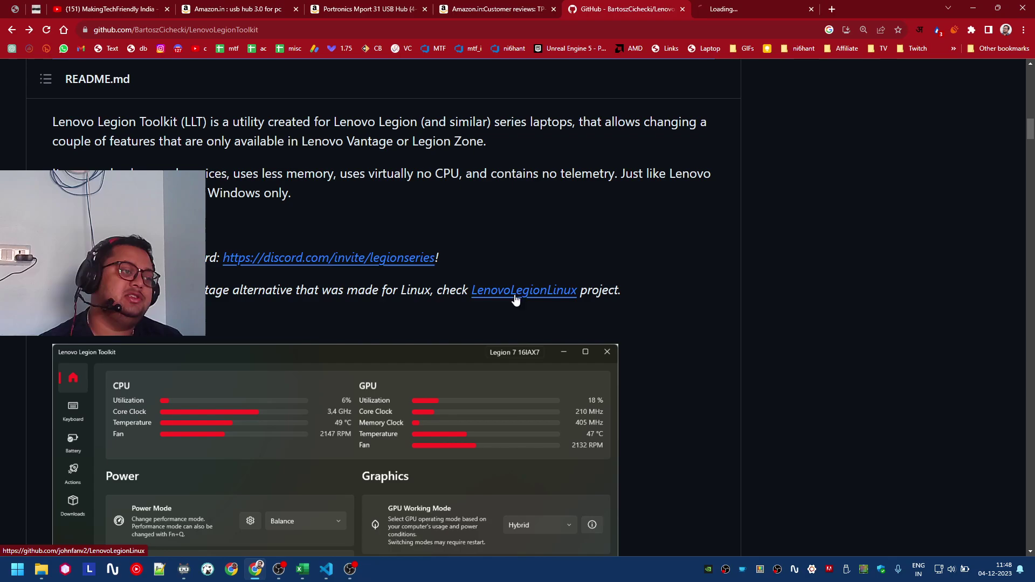
{"action": "scroll", "coordinate": [375, 287], "scroll_direction": "down", "scroll_amount": 11}
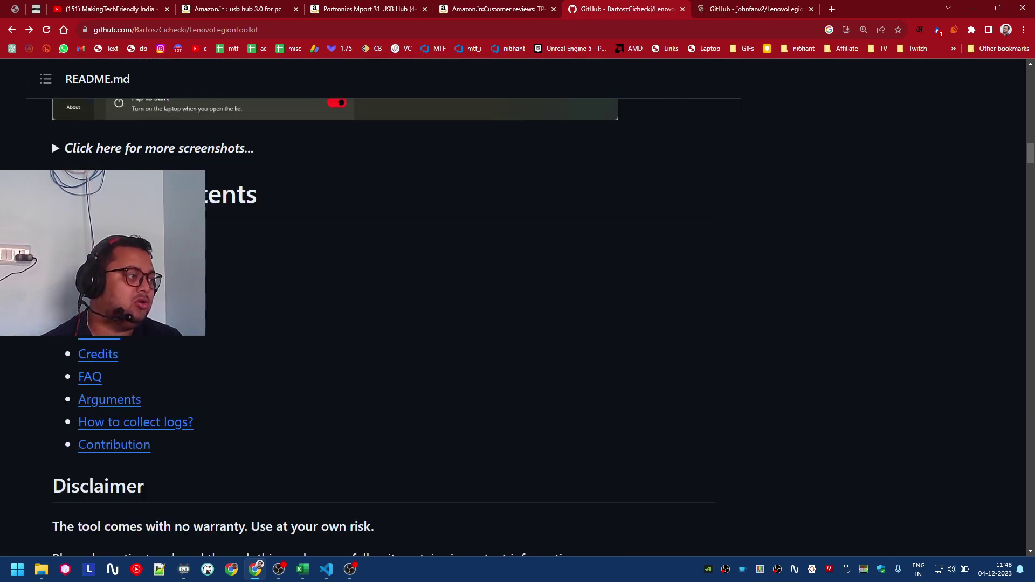
{"action": "middle_click", "coordinate": [94, 263]}
{"action": "left_click_drag", "start_coordinate": [706, 8], "coordinate": [830, 8]}
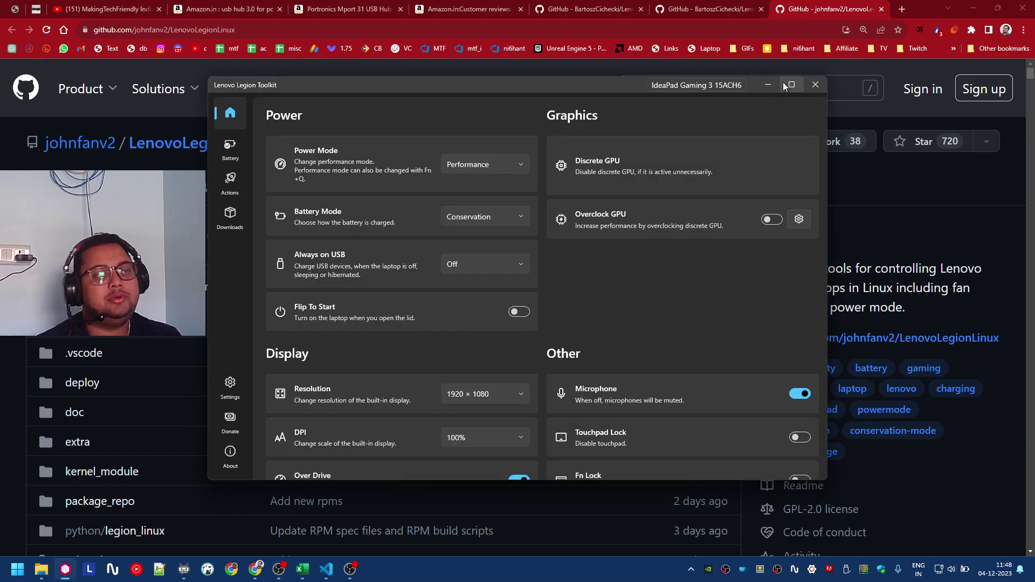
- Maximize the toolkit window and check the Resolution list, keeping 1920 × 1080
{"action": "left_click", "coordinate": [786, 85]}
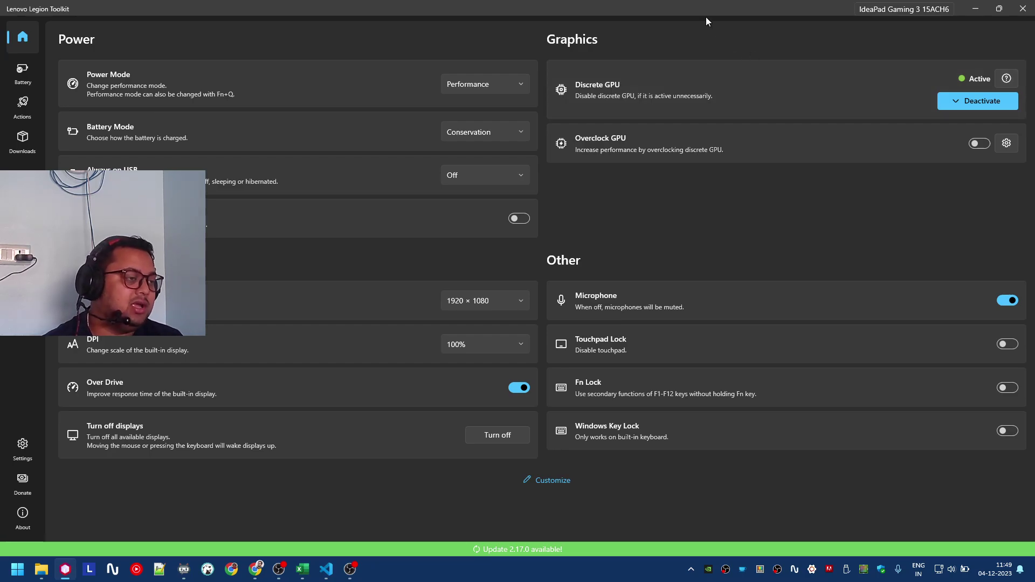
{"action": "left_click", "coordinate": [491, 308]}
{"action": "left_click", "coordinate": [608, 266]}
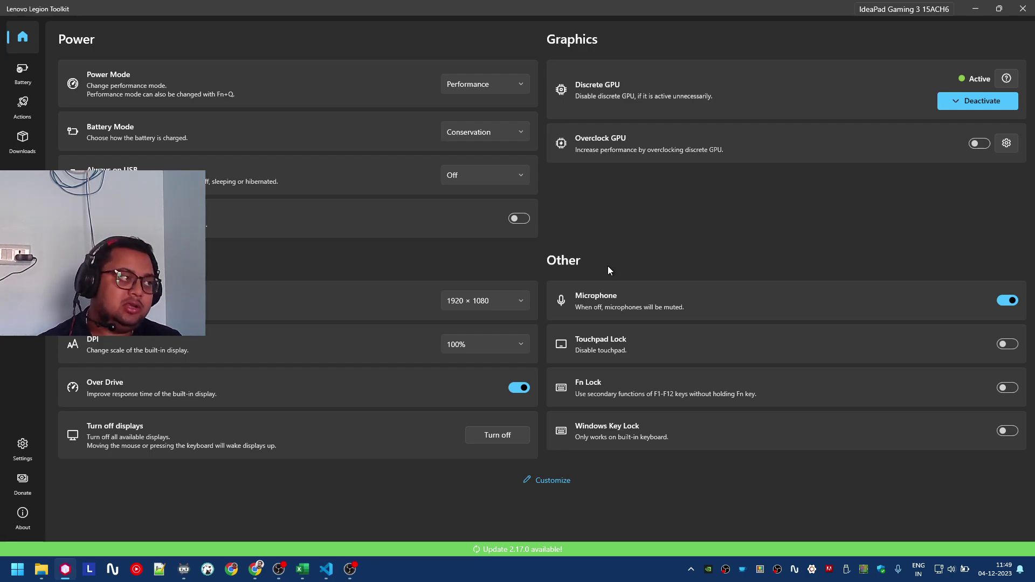
{"action": "left_click", "coordinate": [492, 81]}
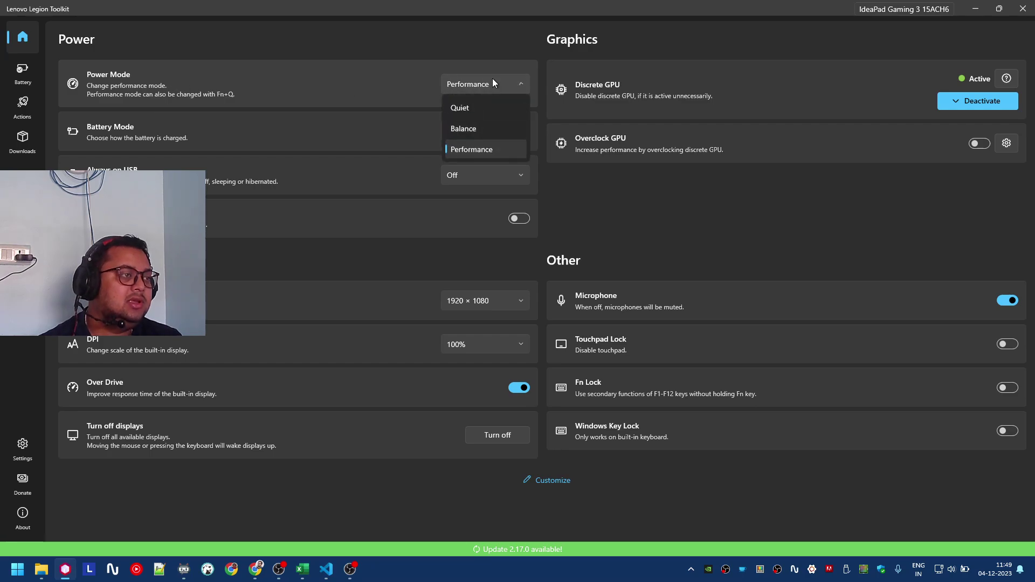
{"action": "left_click", "coordinate": [492, 81]}
{"action": "left_click", "coordinate": [493, 134]}
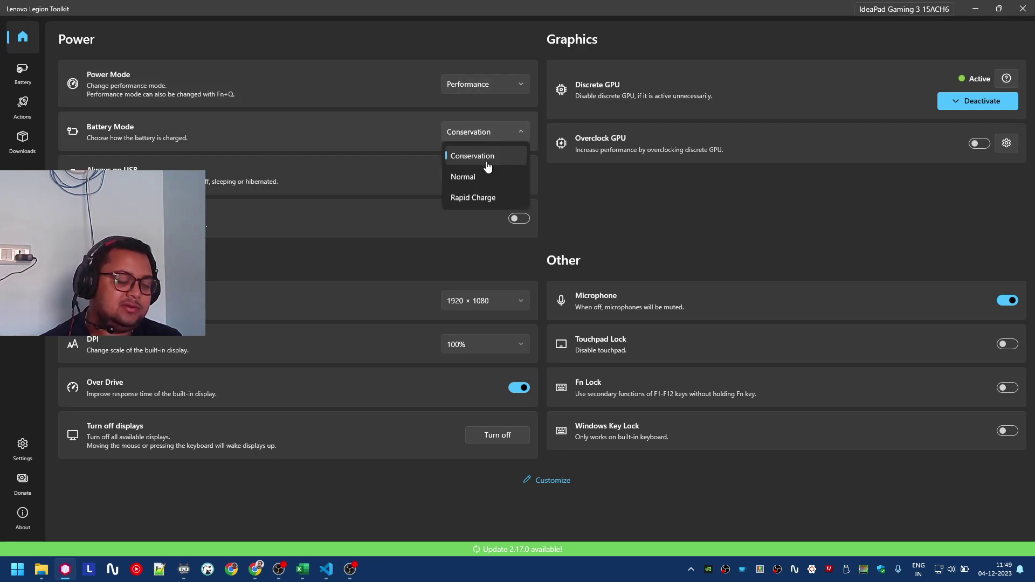
{"action": "left_click", "coordinate": [579, 185]}
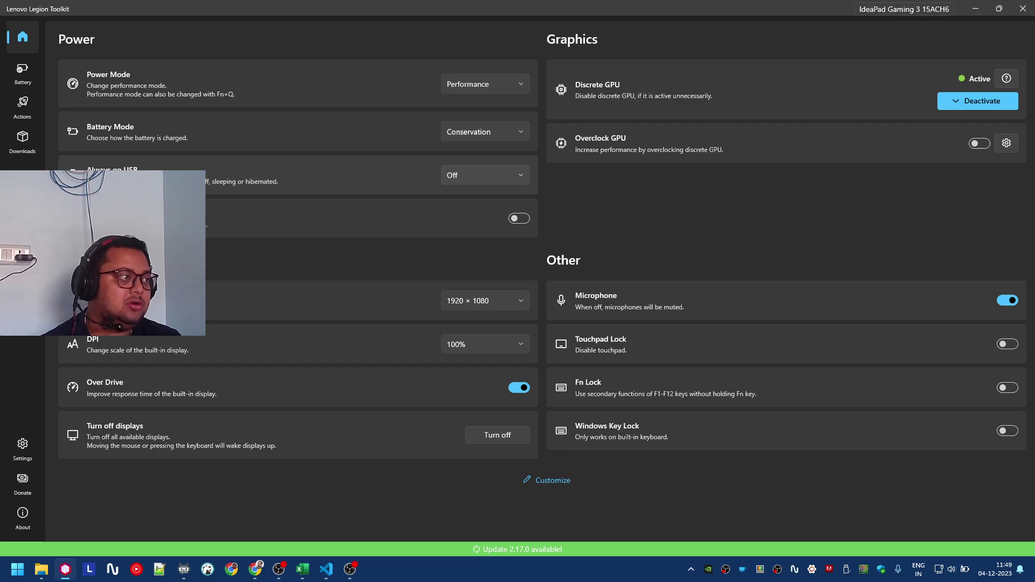
{"action": "left_click", "coordinate": [484, 176]}
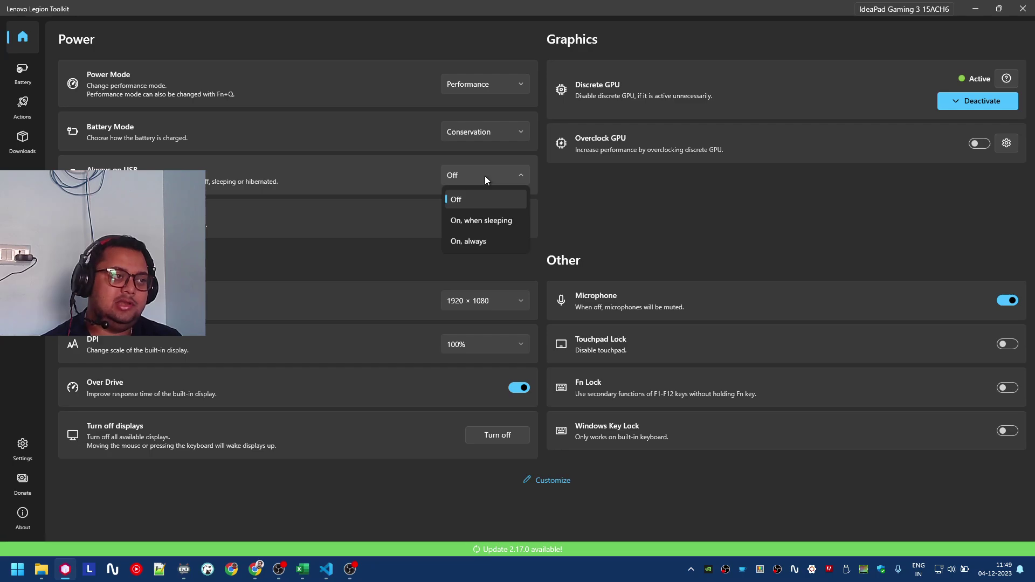
{"action": "left_click", "coordinate": [484, 175]}
{"action": "left_click", "coordinate": [484, 176]}
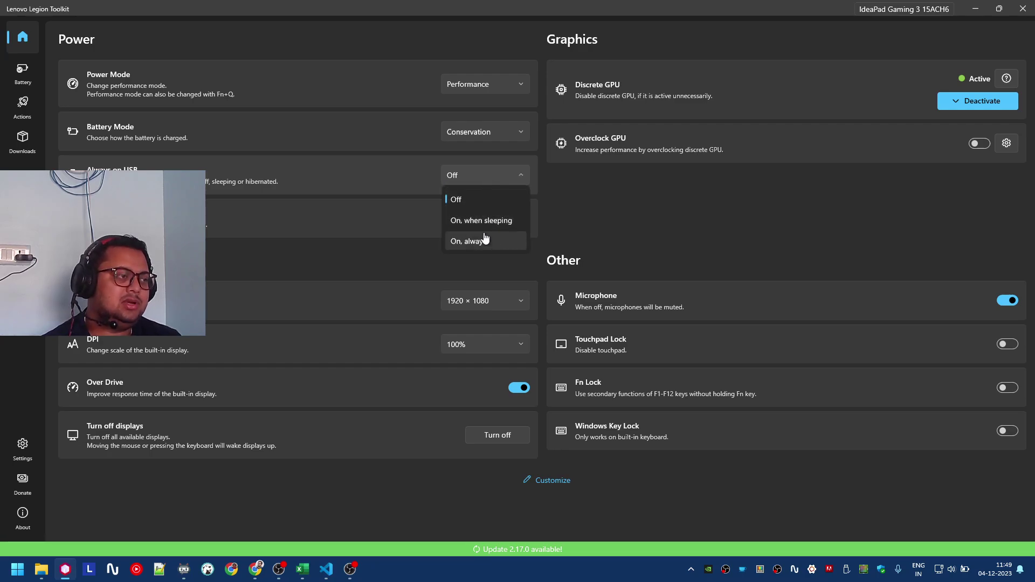
{"action": "left_click", "coordinate": [616, 199]}
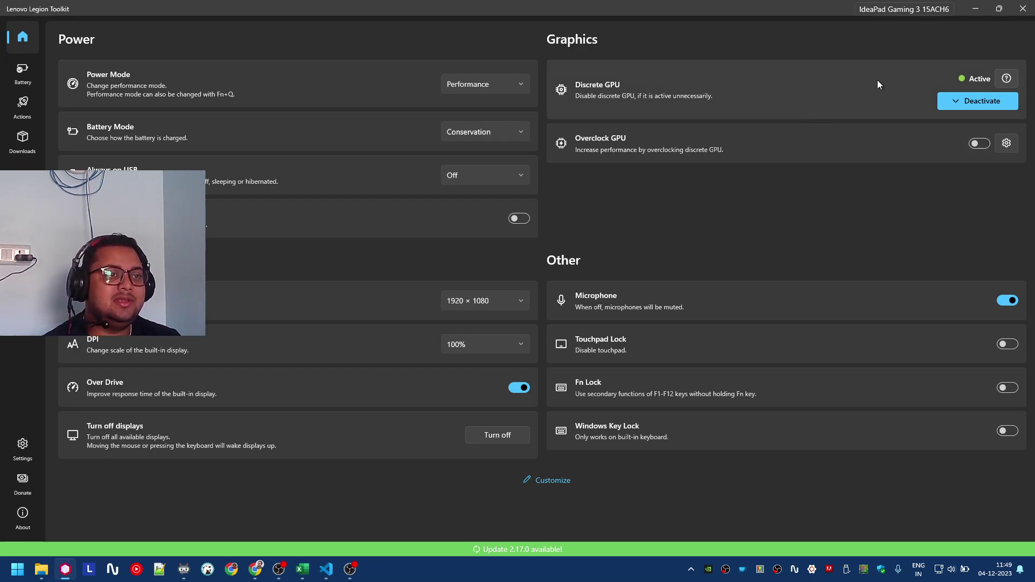
{"action": "mouse_move", "coordinate": [962, 101]}
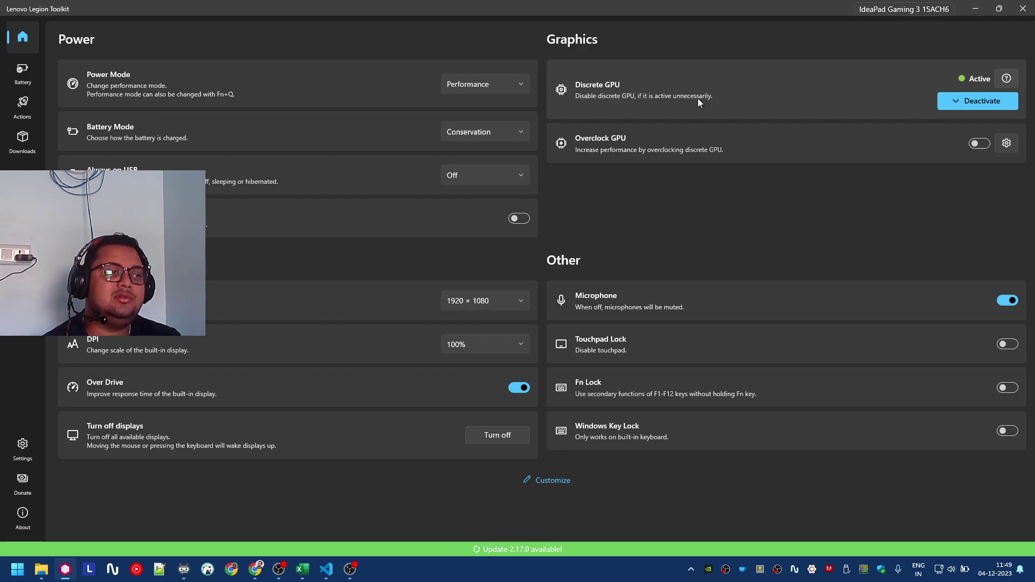
{"action": "left_click", "coordinate": [985, 105]}
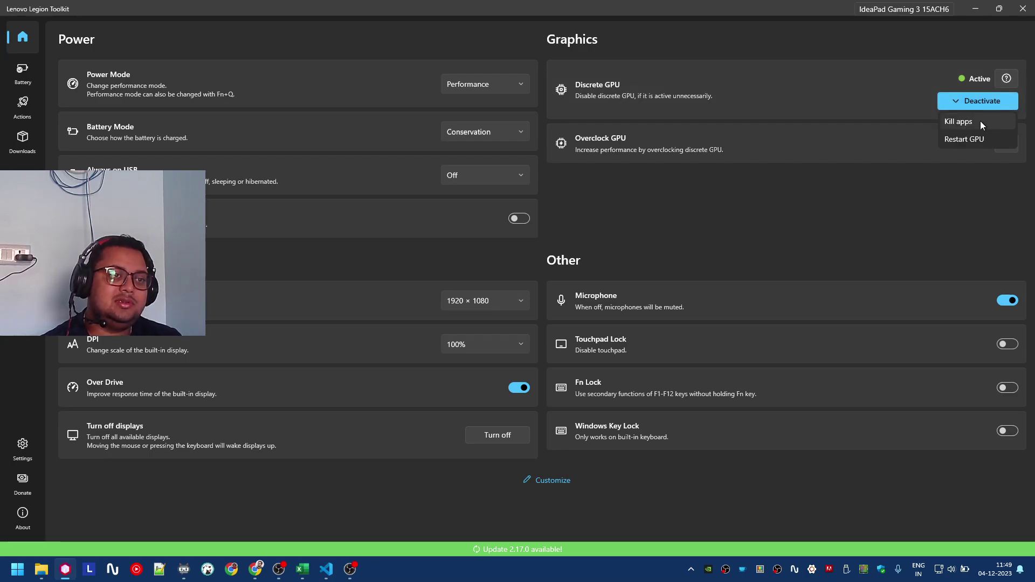
{"action": "left_click", "coordinate": [814, 129]}
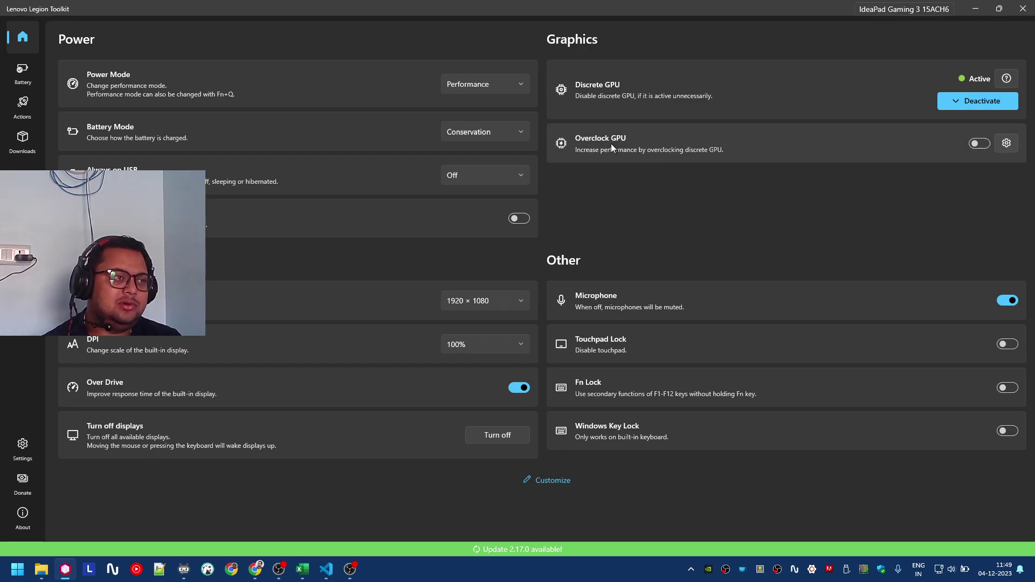
- Set GPU overclock offsets to +250 MHz core and +1000 MHz memory, and save
{"action": "left_click", "coordinate": [1005, 143]}
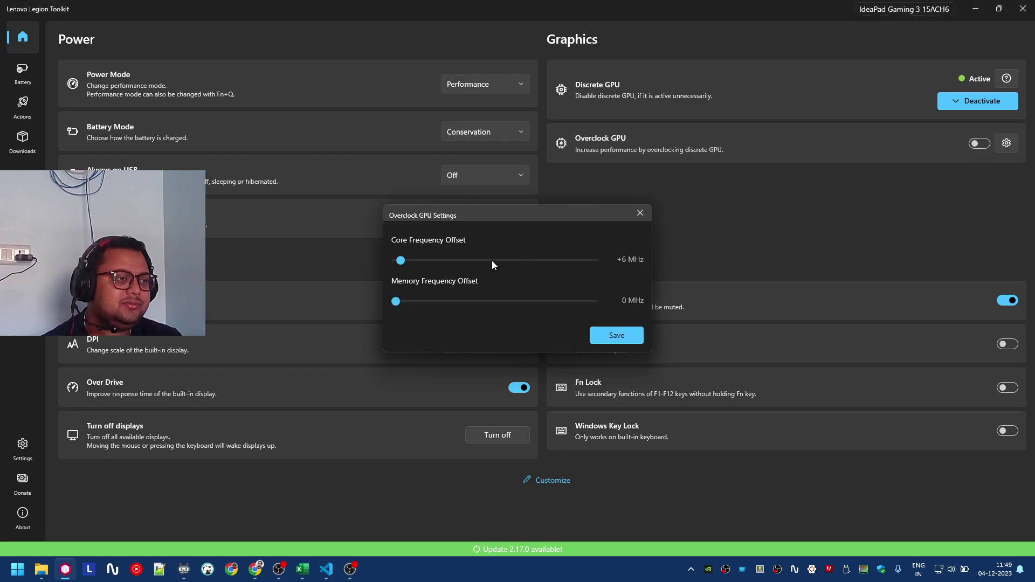
{"action": "left_click_drag", "start_coordinate": [401, 260], "coordinate": [632, 259]}
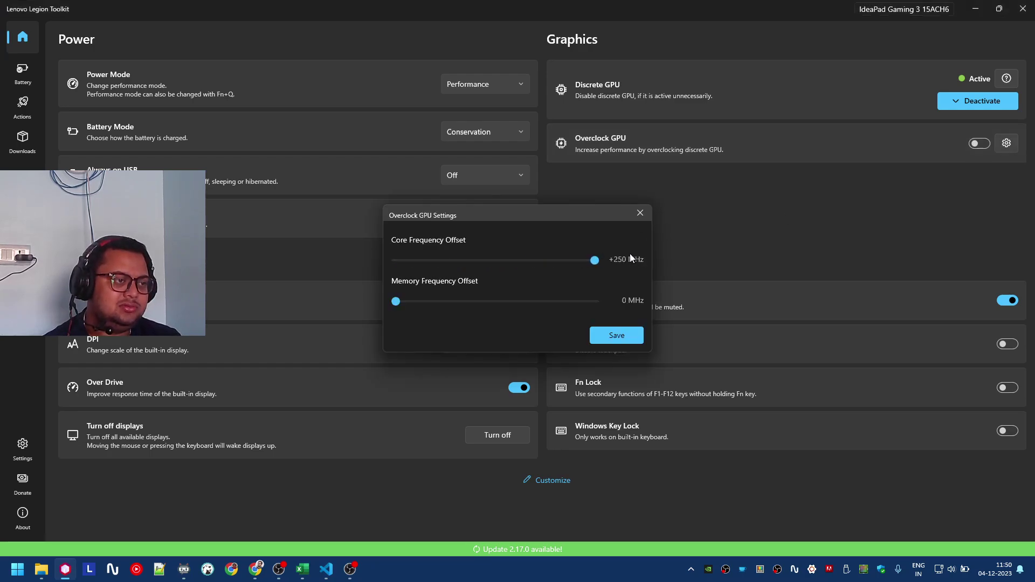
{"action": "left_click_drag", "start_coordinate": [397, 304], "coordinate": [612, 334]}
{"action": "left_click", "coordinate": [613, 333]}
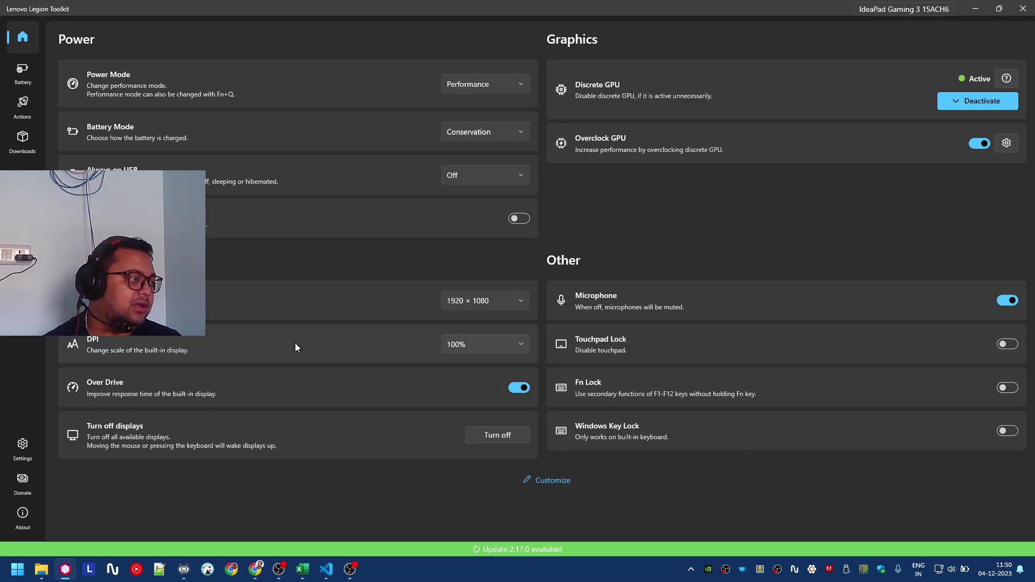
{"action": "left_click", "coordinate": [491, 303]}
{"action": "left_click", "coordinate": [492, 303]}
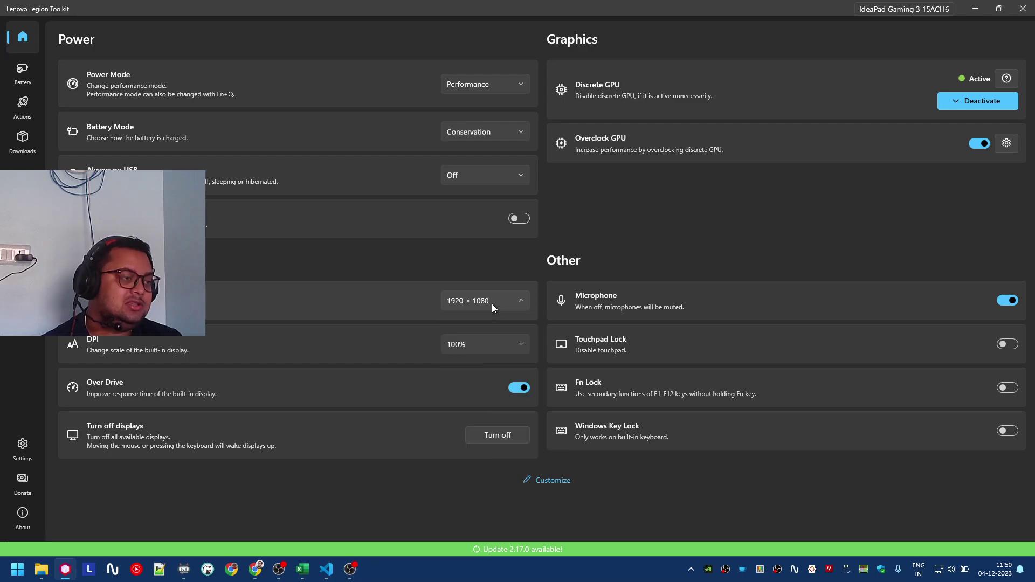
{"action": "left_click", "coordinate": [474, 343]}
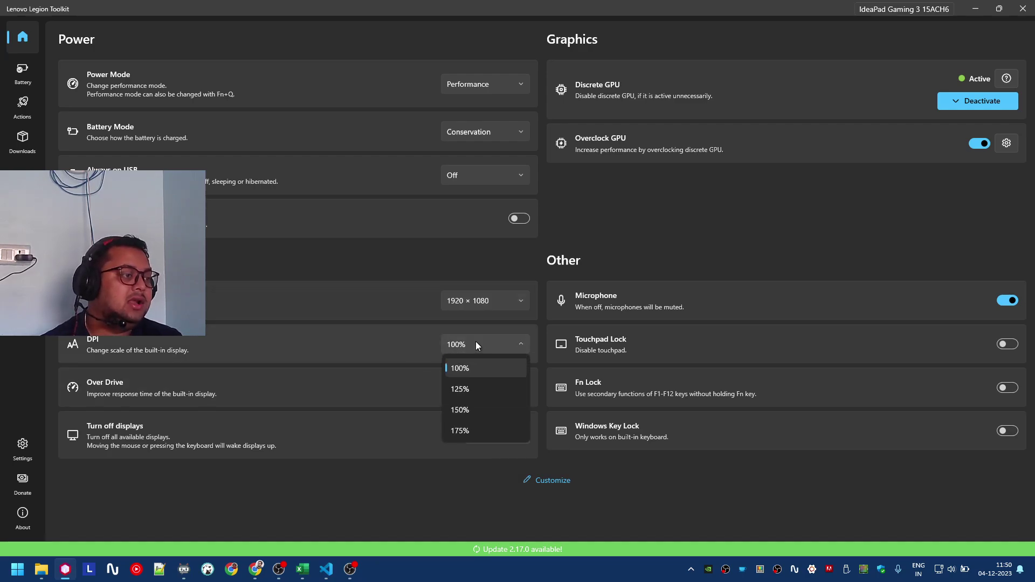
{"action": "left_click", "coordinate": [475, 341]}
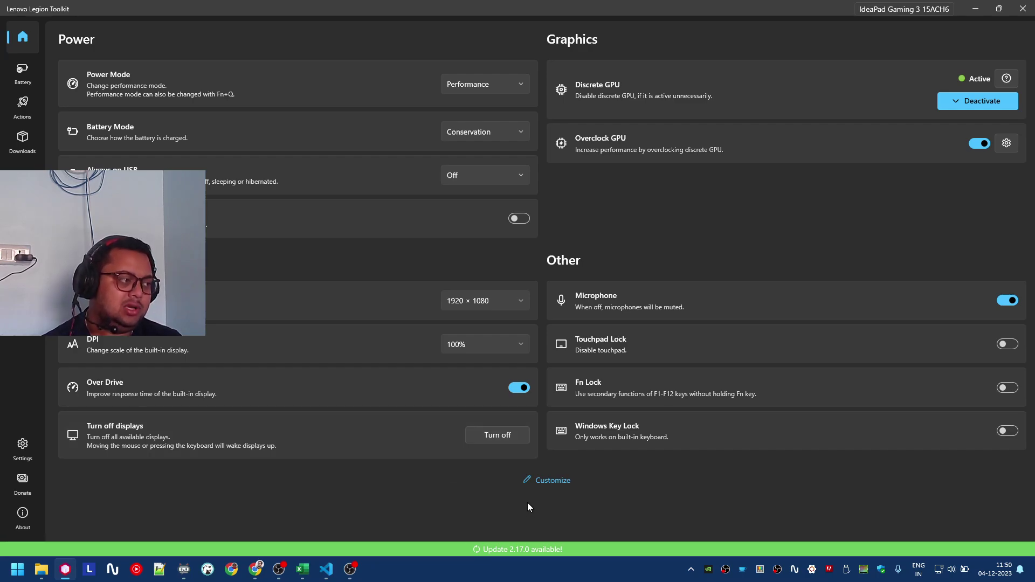
{"action": "left_click", "coordinate": [529, 482]}
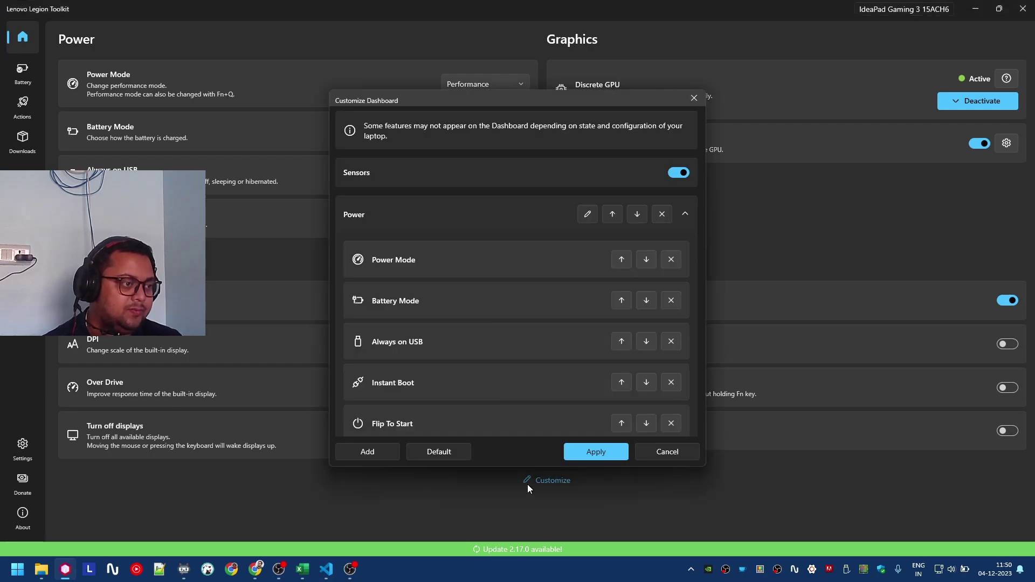
{"action": "scroll", "coordinate": [473, 332], "scroll_direction": "down", "scroll_amount": 13}
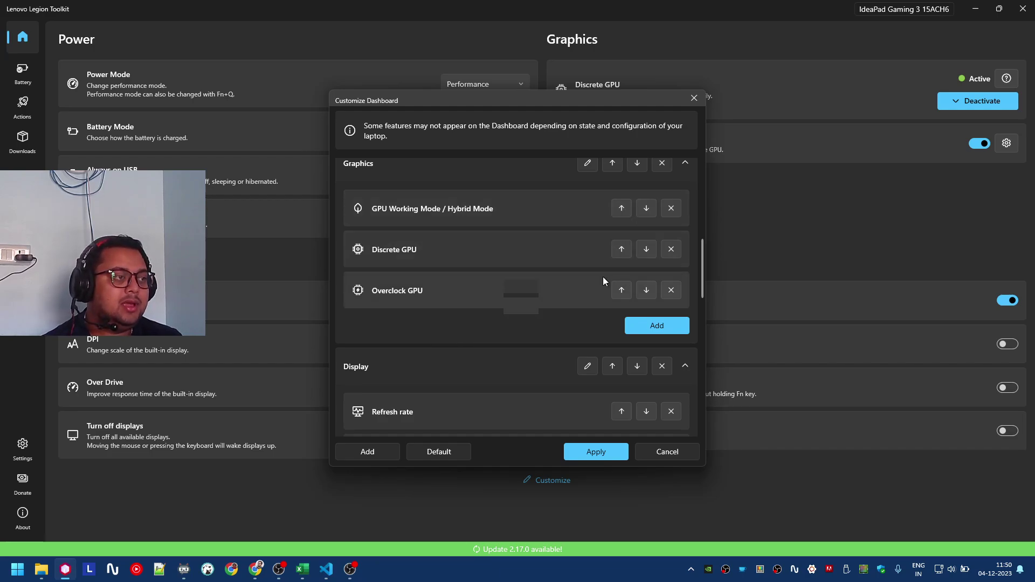
{"action": "scroll", "coordinate": [602, 277], "scroll_direction": "up", "scroll_amount": 1}
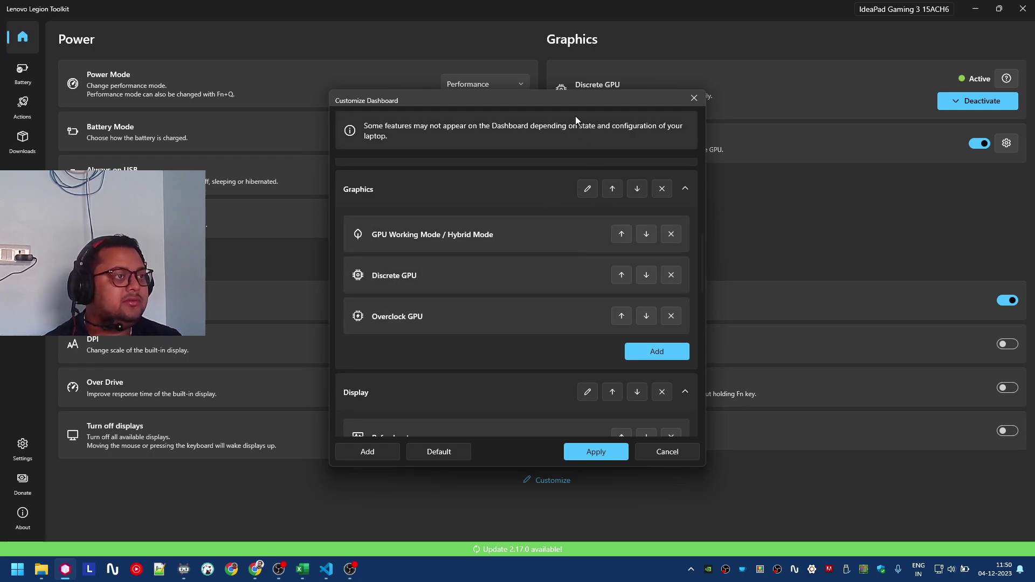
{"action": "scroll", "coordinate": [591, 331], "scroll_direction": "up", "scroll_amount": 11}
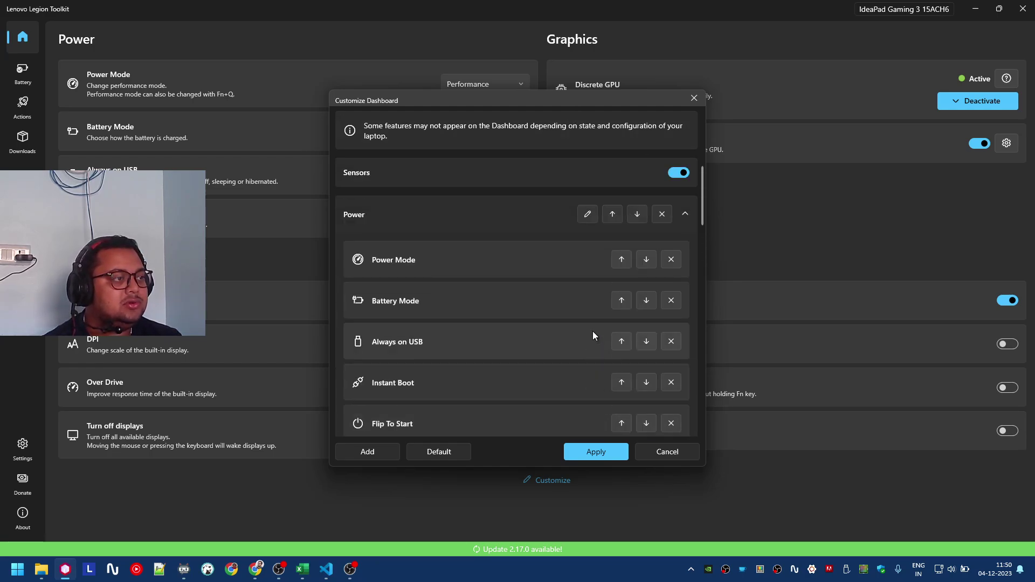
{"action": "scroll", "coordinate": [593, 331], "scroll_direction": "down", "scroll_amount": 10}
{"action": "scroll", "coordinate": [593, 331], "scroll_direction": "down", "scroll_amount": 20}
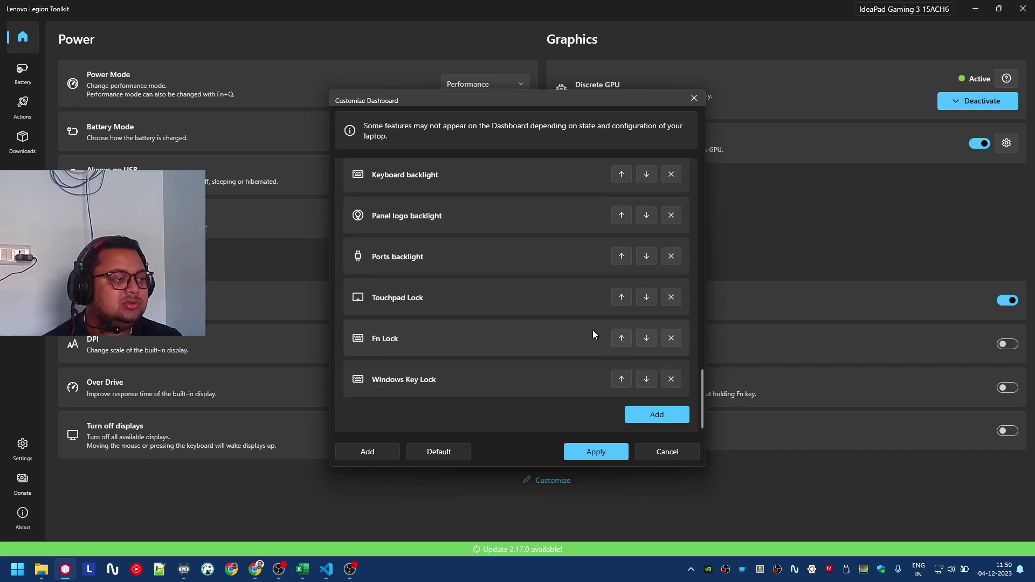
{"action": "scroll", "coordinate": [593, 330], "scroll_direction": "down", "scroll_amount": 2}
{"action": "left_click", "coordinate": [674, 420]}
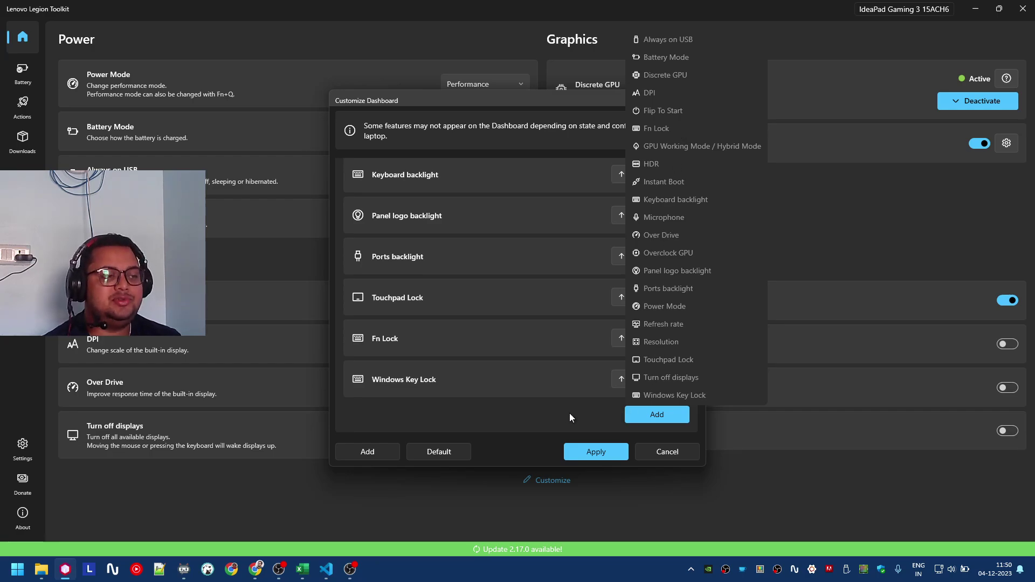
{"action": "left_click", "coordinate": [648, 452]}
{"action": "left_click", "coordinate": [649, 452]}
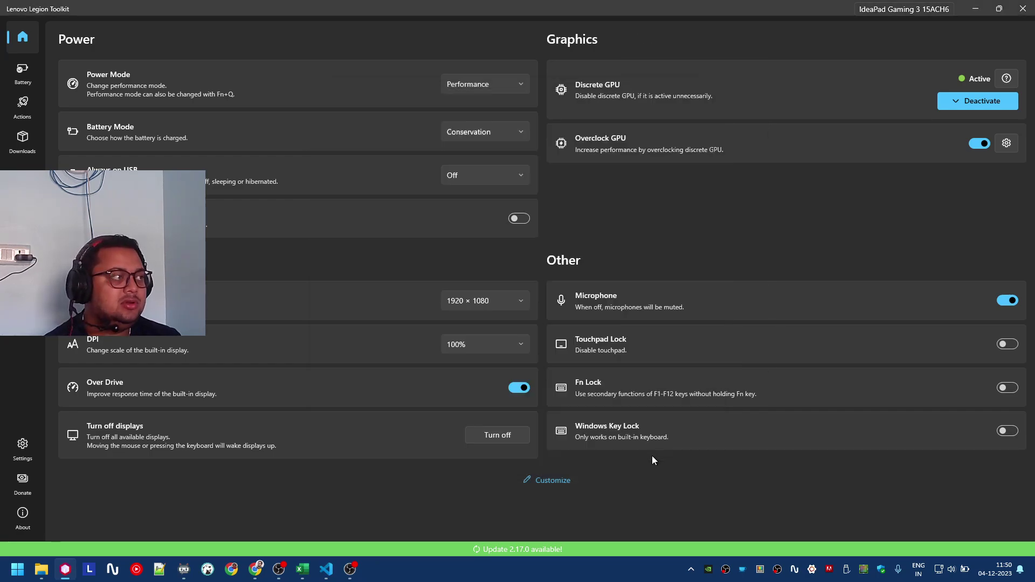
- Open the Battery page, then switch to the LenovoLegionToolkit repository tab in Chrome
{"action": "left_click", "coordinate": [24, 76]}
{"action": "left_click", "coordinate": [263, 571]}
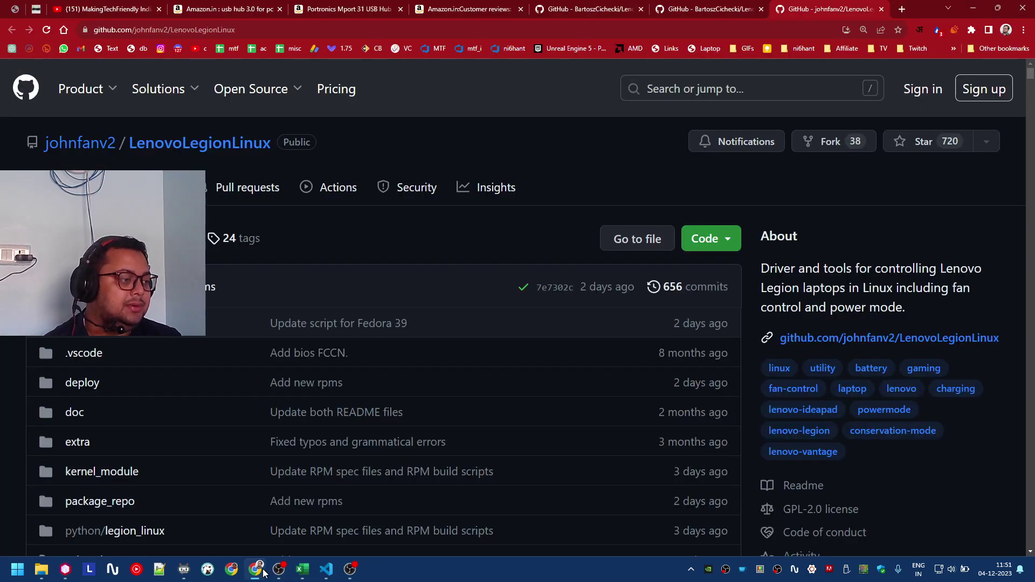
{"action": "scroll", "coordinate": [366, 283], "scroll_direction": "down", "scroll_amount": 8}
{"action": "key", "text": "ctrl+shift+Tab"}
{"action": "key", "text": "ctrl+shift+Tab"}
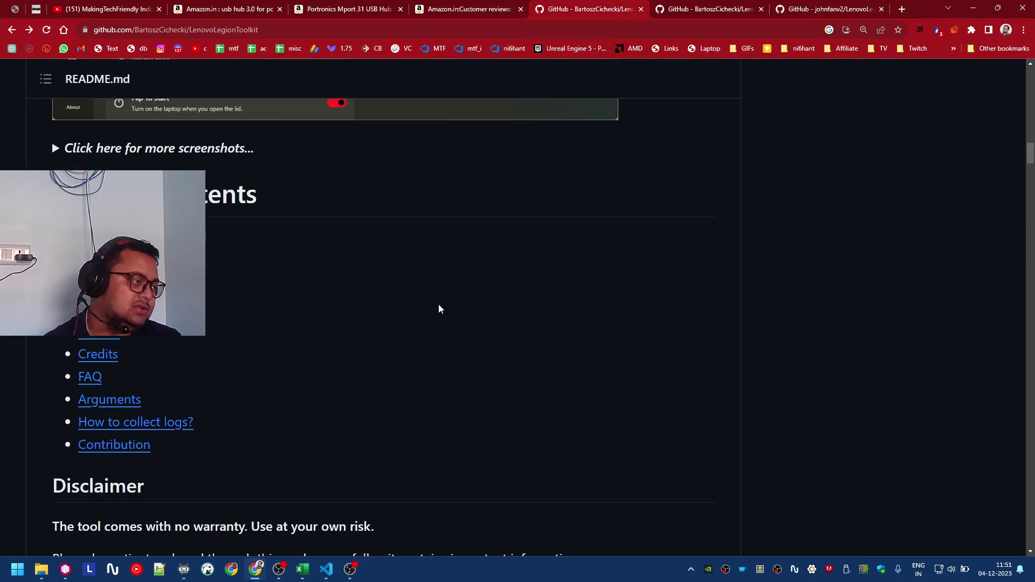
{"action": "scroll", "coordinate": [438, 309], "scroll_direction": "up", "scroll_amount": 20}
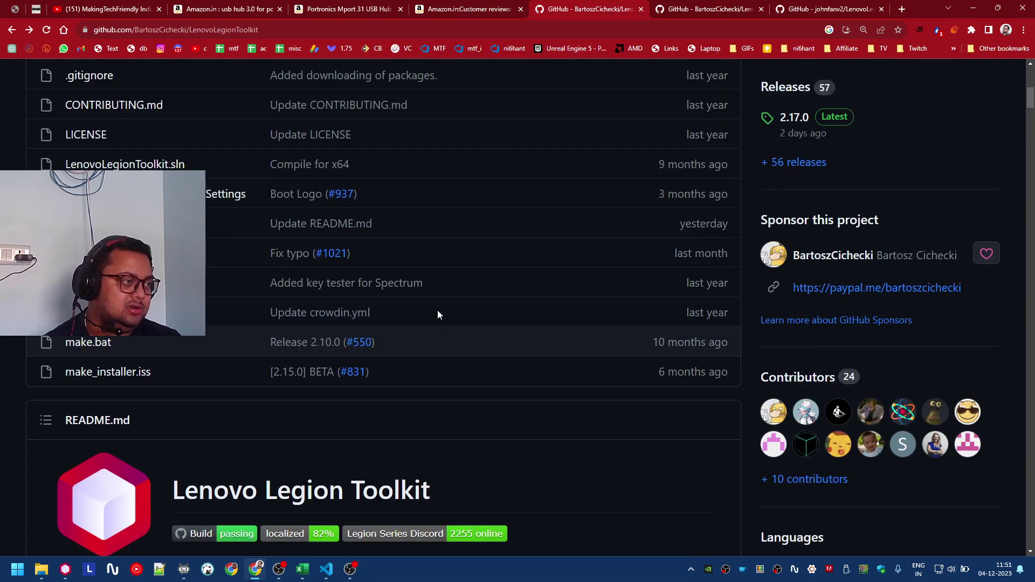
{"action": "scroll", "coordinate": [438, 310], "scroll_direction": "up", "scroll_amount": 10}
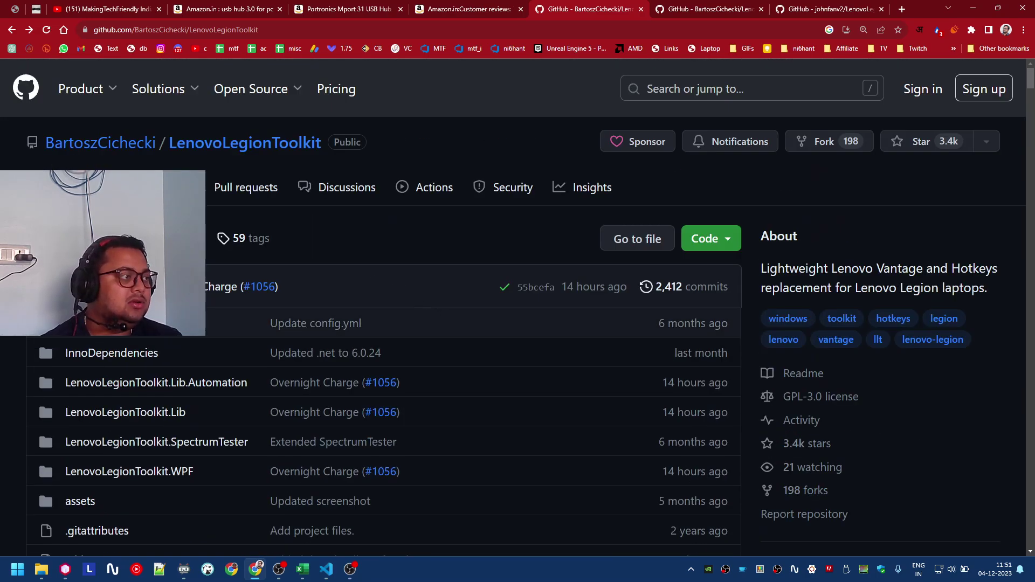
- Browse the repository's Discussions, return to Code, and bring Legion Toolkit back to the front
{"action": "left_click", "coordinate": [342, 188]}
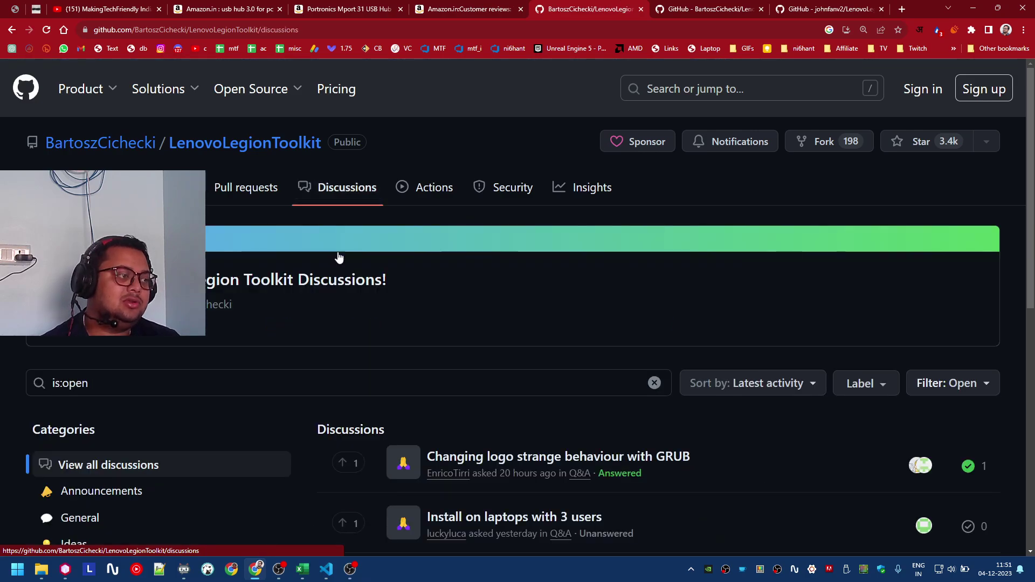
{"action": "scroll", "coordinate": [338, 269], "scroll_direction": "down", "scroll_amount": 2}
{"action": "scroll", "coordinate": [658, 366], "scroll_direction": "down", "scroll_amount": 3}
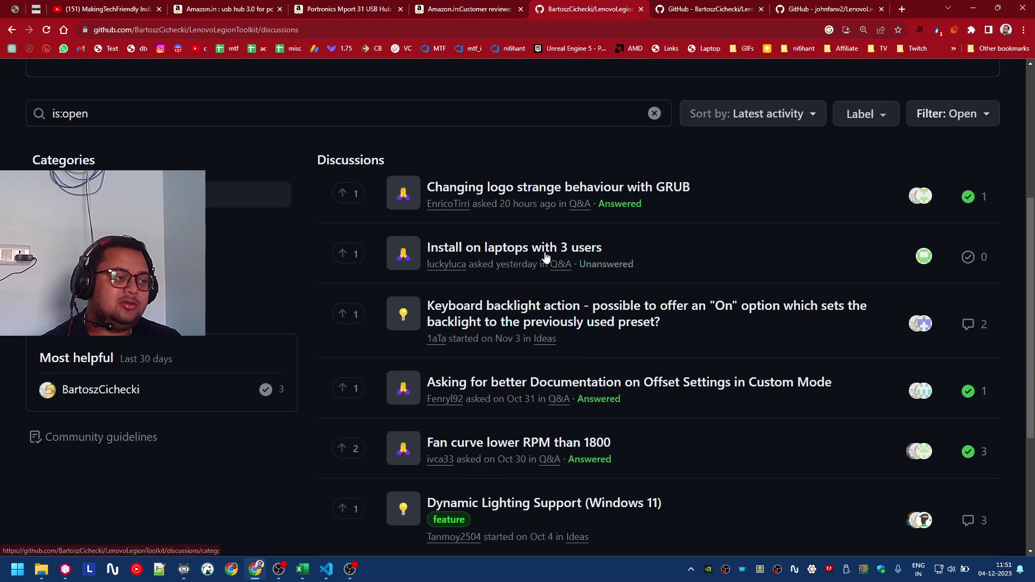
{"action": "scroll", "coordinate": [533, 401], "scroll_direction": "down", "scroll_amount": 2}
{"action": "scroll", "coordinate": [517, 372], "scroll_direction": "up", "scroll_amount": 7}
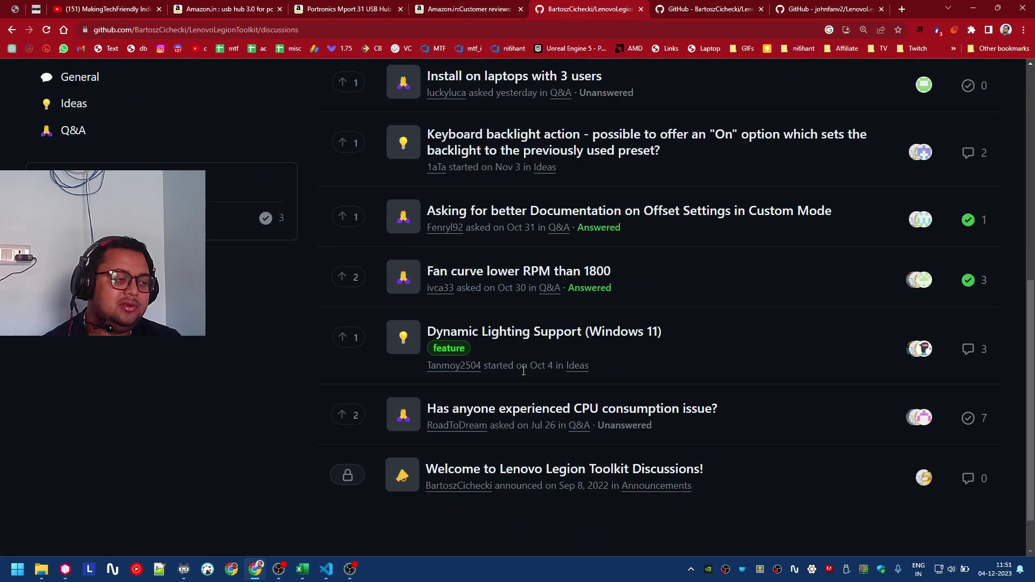
{"action": "scroll", "coordinate": [491, 323], "scroll_direction": "up", "scroll_amount": 2}
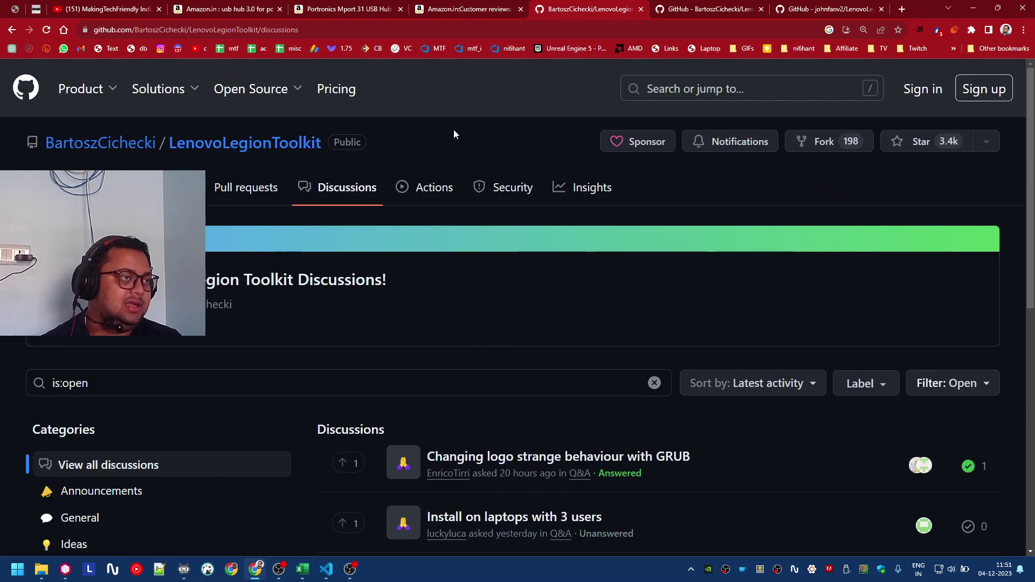
{"action": "key", "text": "alt+Left"}
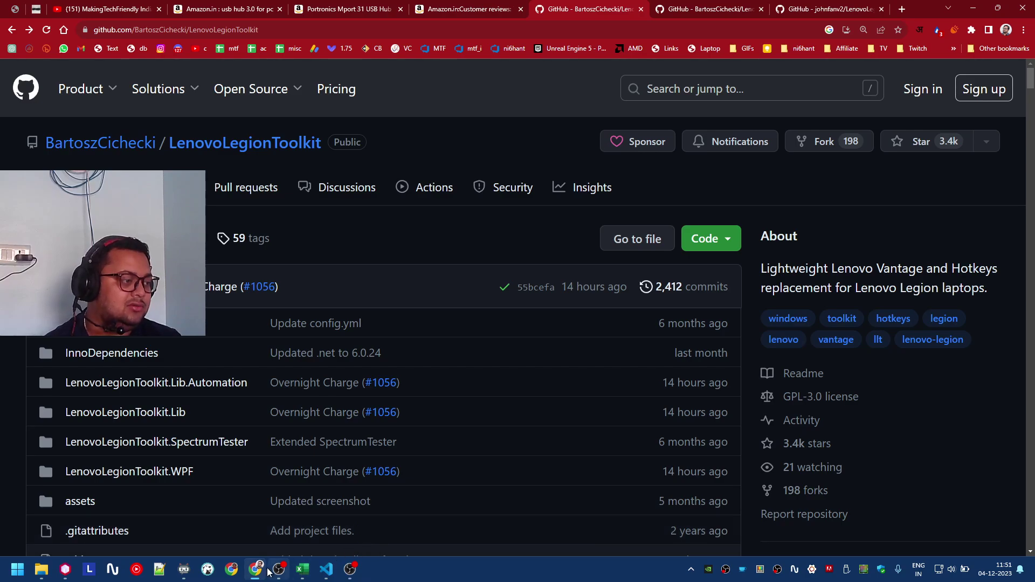
{"action": "mouse_move", "coordinate": [337, 567]}
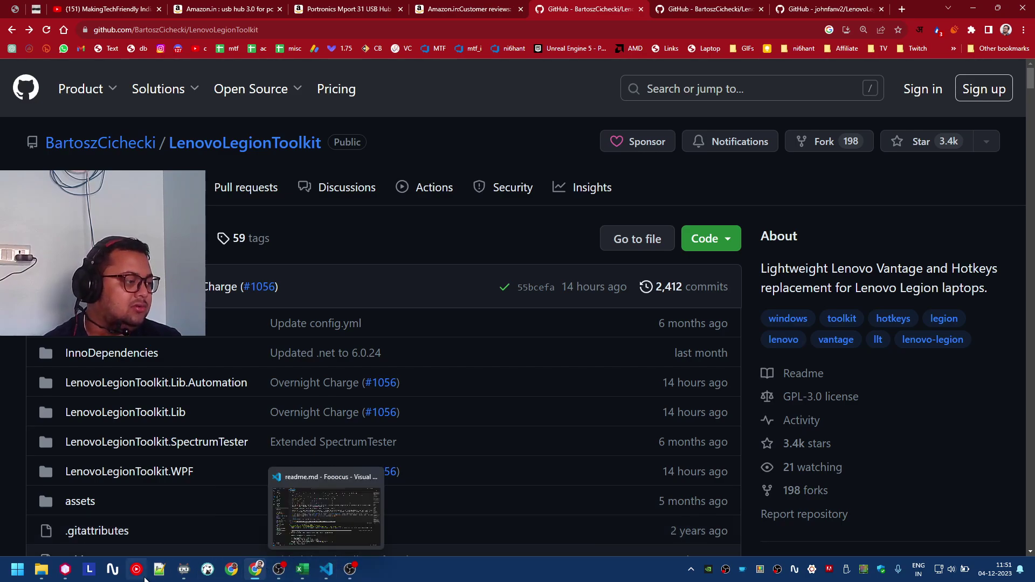
{"action": "left_click", "coordinate": [65, 569]}
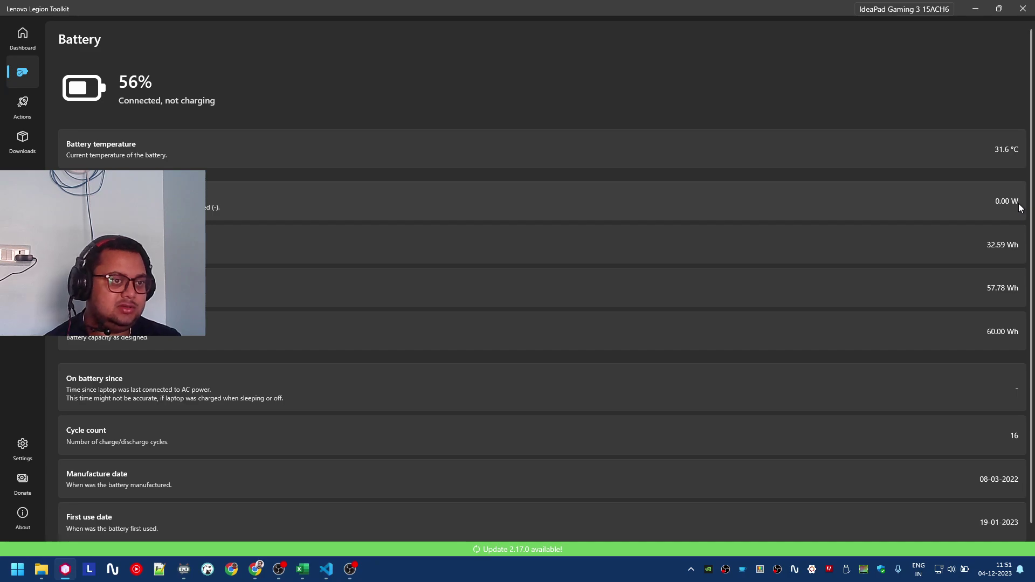
{"action": "scroll", "coordinate": [911, 254], "scroll_direction": "down", "scroll_amount": 1}
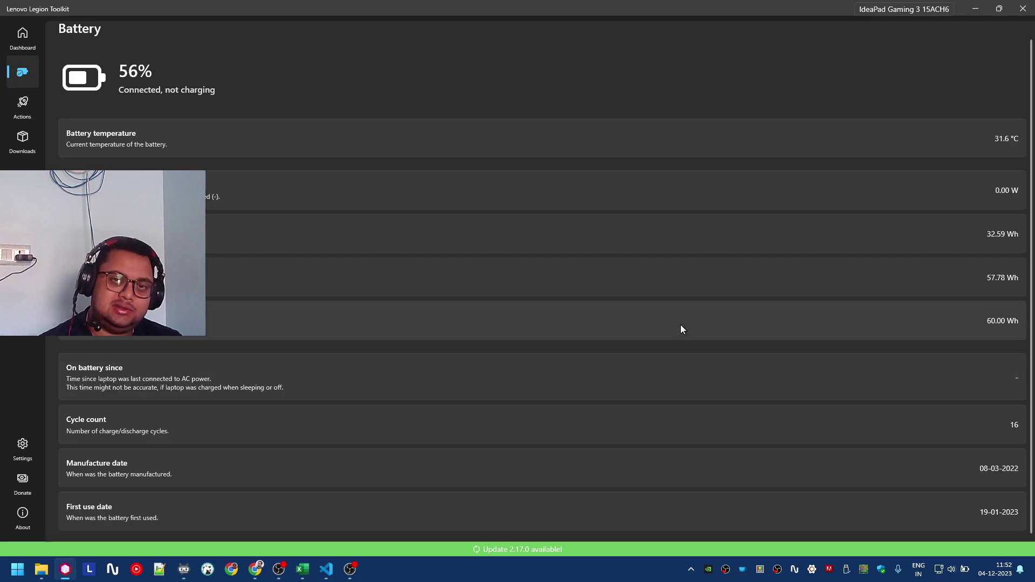
{"action": "scroll", "coordinate": [637, 319], "scroll_direction": "up", "scroll_amount": 1}
{"action": "left_click", "coordinate": [21, 43]}
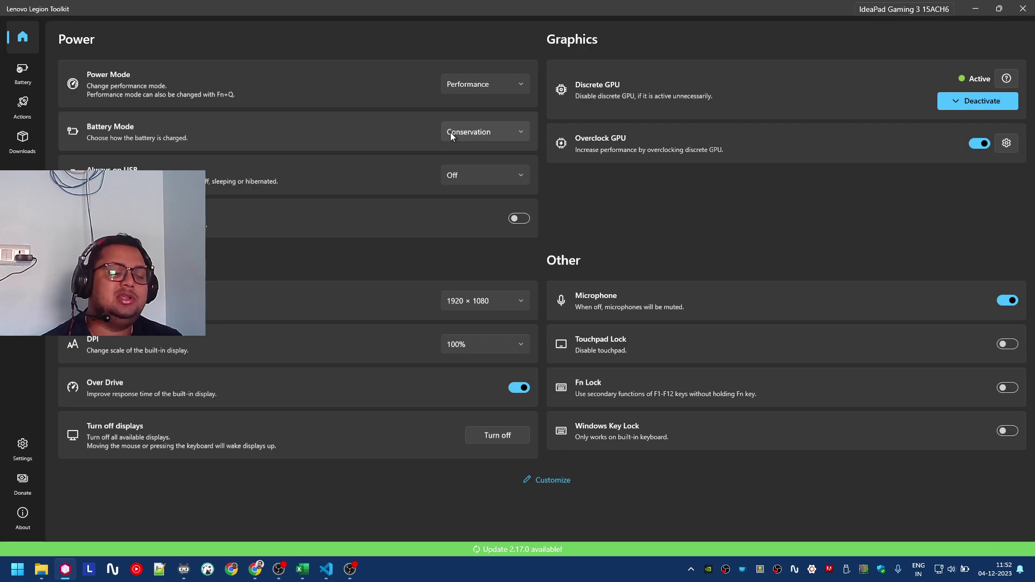
{"action": "left_click", "coordinate": [33, 77]}
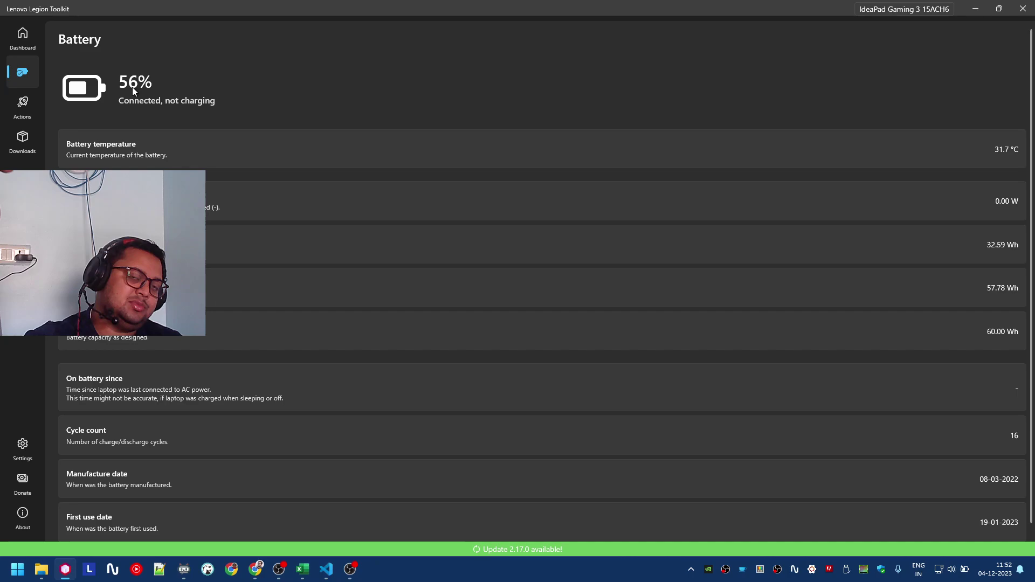
- Enable automatic actions, add a Deactivate GPU step to the AC-disconnected action, then delete that action
{"action": "left_click", "coordinate": [18, 116]}
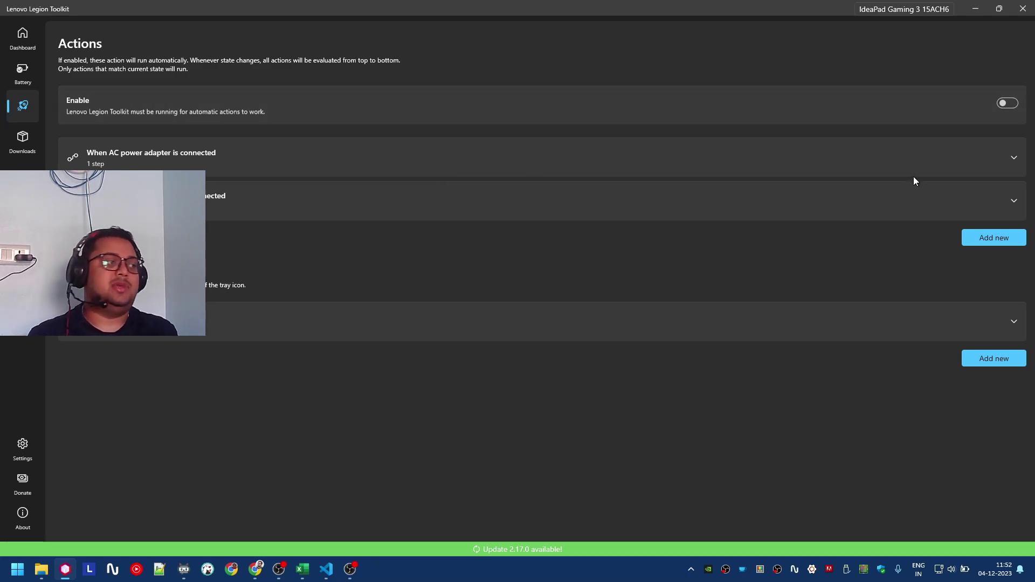
{"action": "left_click", "coordinate": [1001, 103]}
{"action": "left_click", "coordinate": [996, 204]}
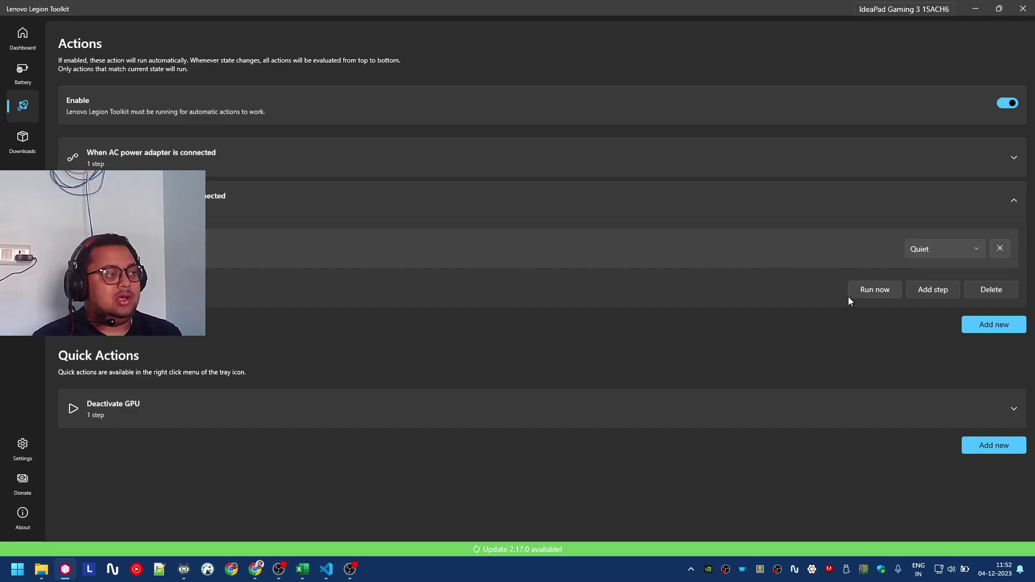
{"action": "left_click", "coordinate": [926, 291]}
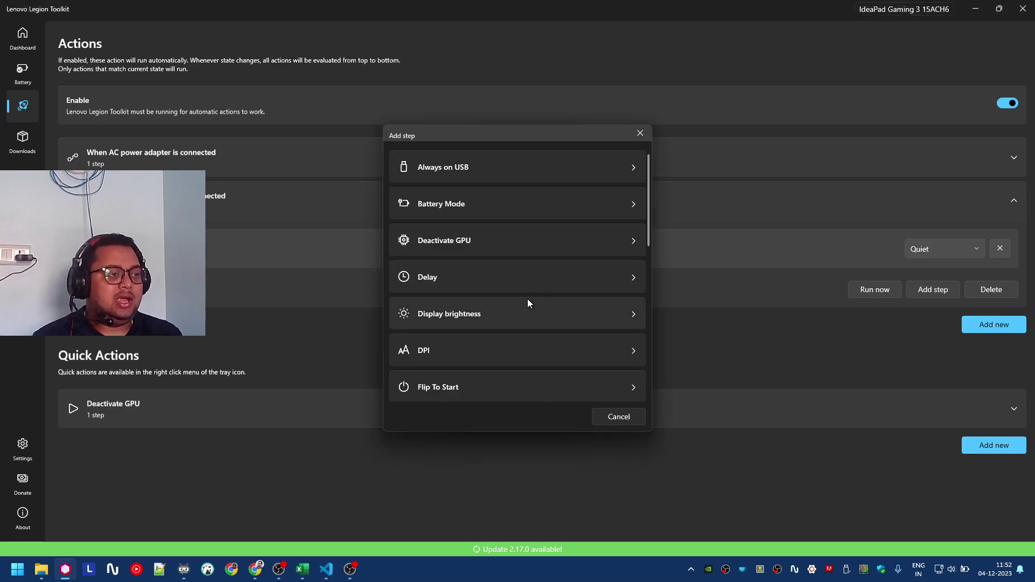
{"action": "left_click", "coordinate": [529, 229]}
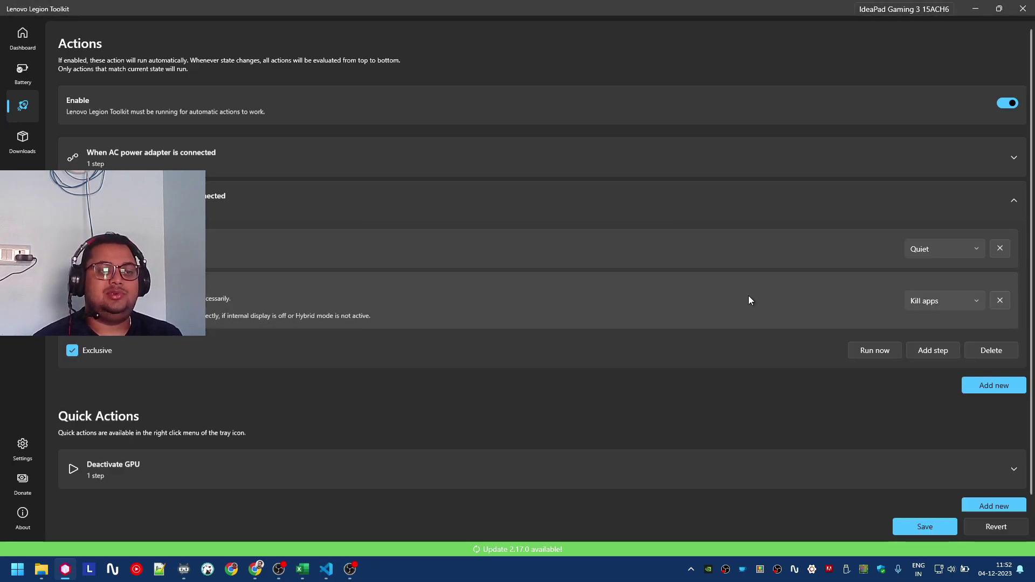
{"action": "left_click", "coordinate": [997, 350]}
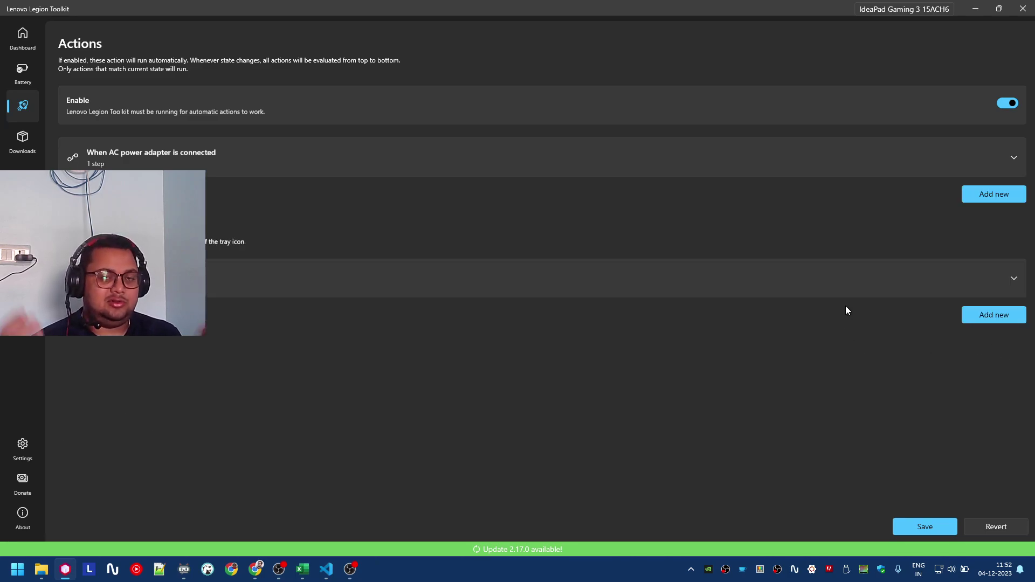
- Look over the Downloads and Settings pages, then minimize the toolkit
{"action": "left_click", "coordinate": [22, 150]}
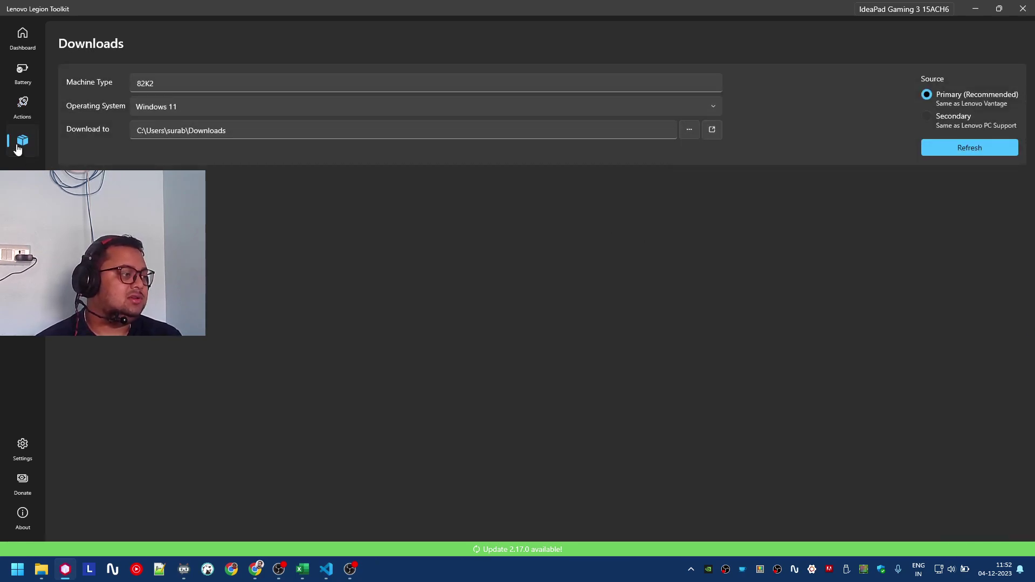
{"action": "left_click", "coordinate": [21, 450]}
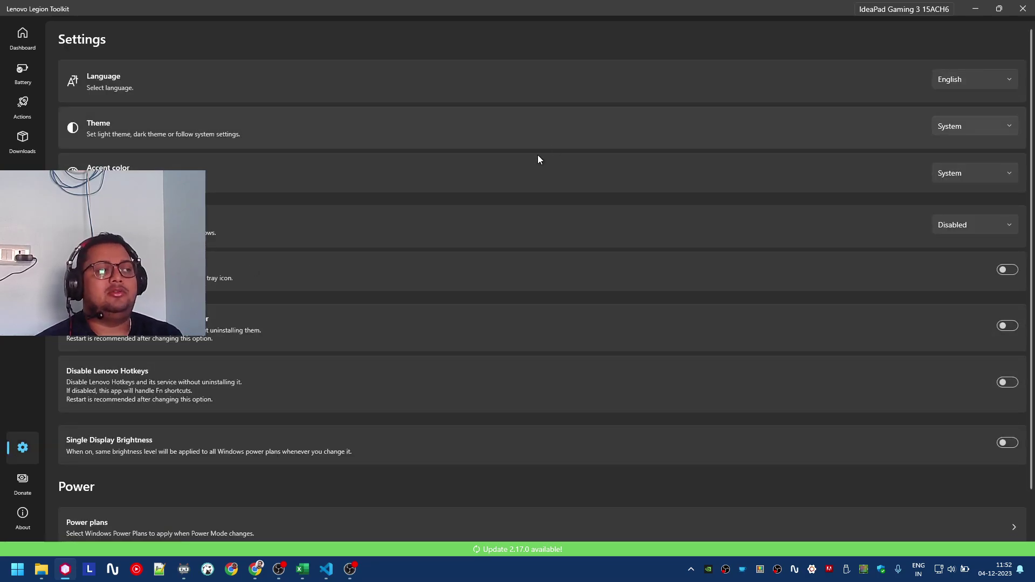
{"action": "scroll", "coordinate": [502, 211], "scroll_direction": "down", "scroll_amount": 1}
{"action": "scroll", "coordinate": [502, 211], "scroll_direction": "up", "scroll_amount": 1}
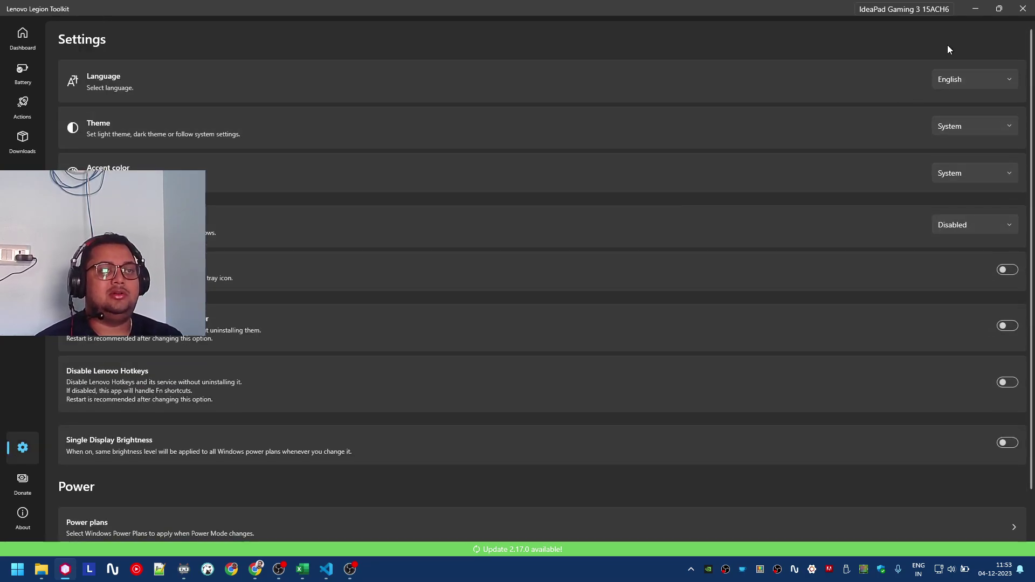
{"action": "left_click", "coordinate": [975, 8]}
{"action": "scroll", "coordinate": [388, 415], "scroll_direction": "down", "scroll_amount": 3}
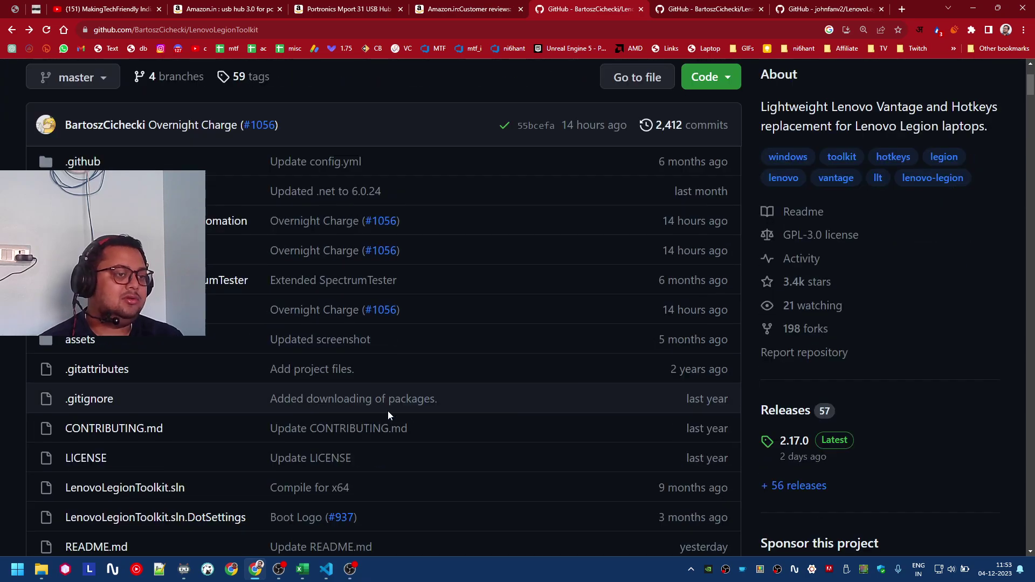
{"action": "scroll", "coordinate": [388, 415], "scroll_direction": "up", "scroll_amount": 3}
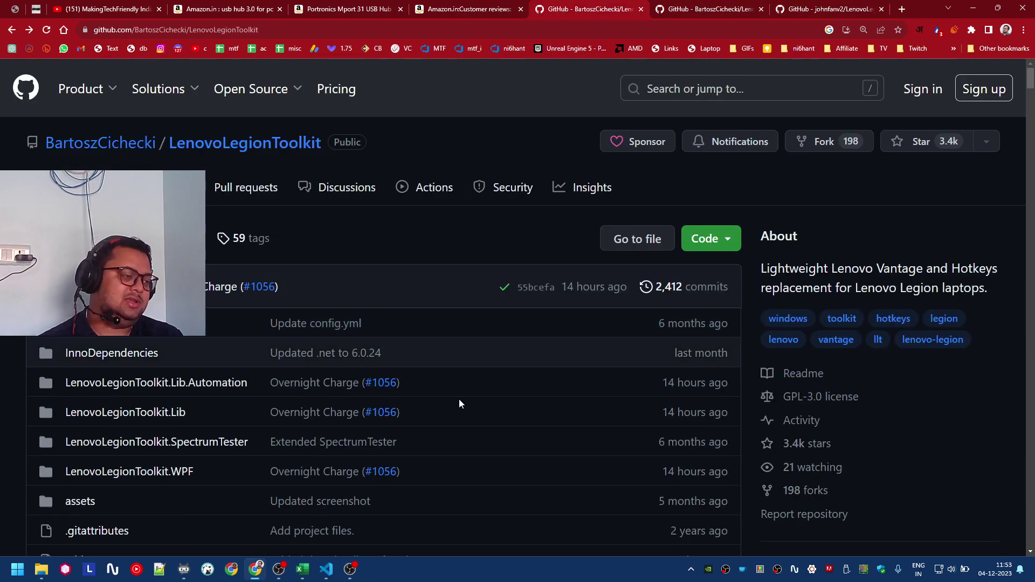